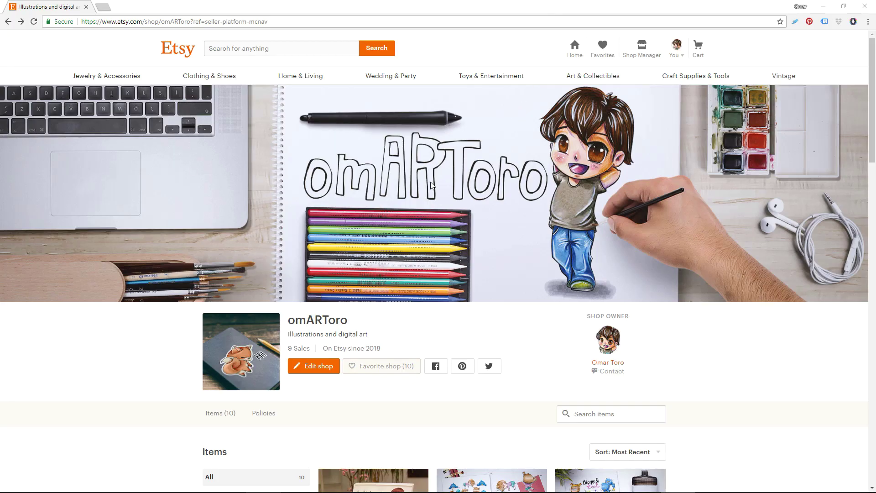
Step: Open the shop's "Don't Forget Your Settings Girl Image" listing and examine the sticker's white outline in its enlarged product photo
scroll(504, 167, "down", 3)
scroll(489, 195, "down", 1)
left_click(371, 347)
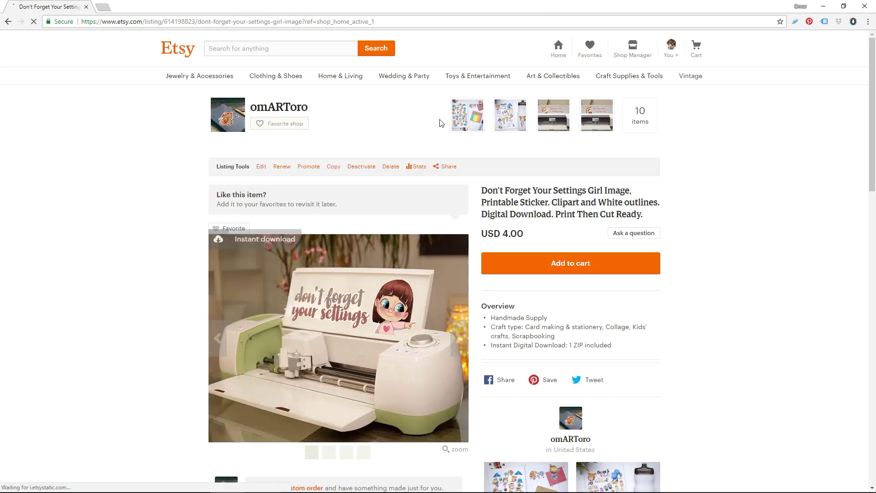
scroll(376, 330, "down", 1)
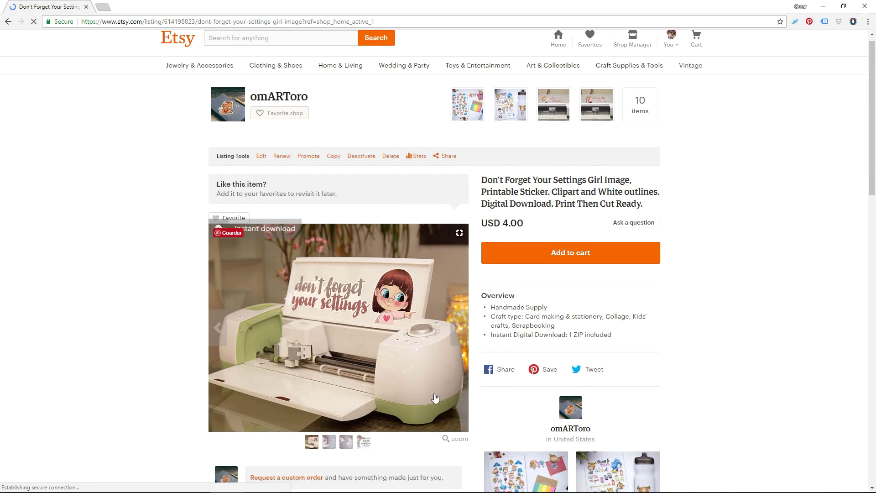
left_click(459, 403)
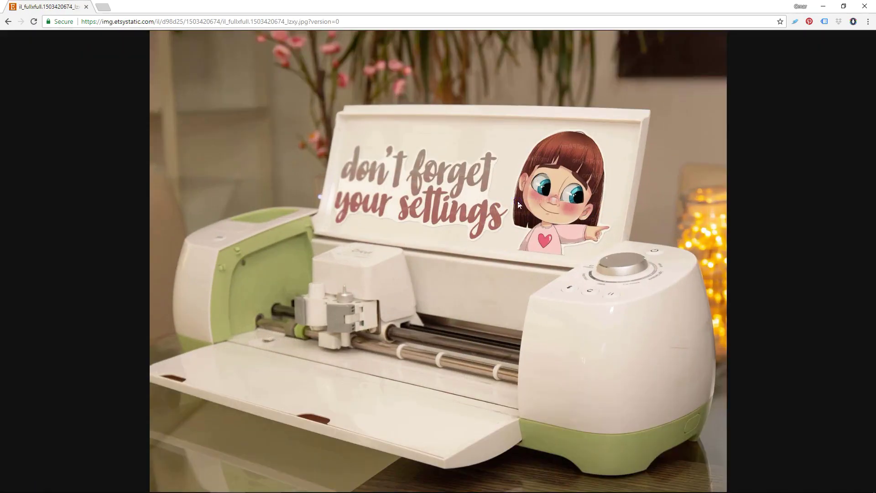
left_click(528, 167)
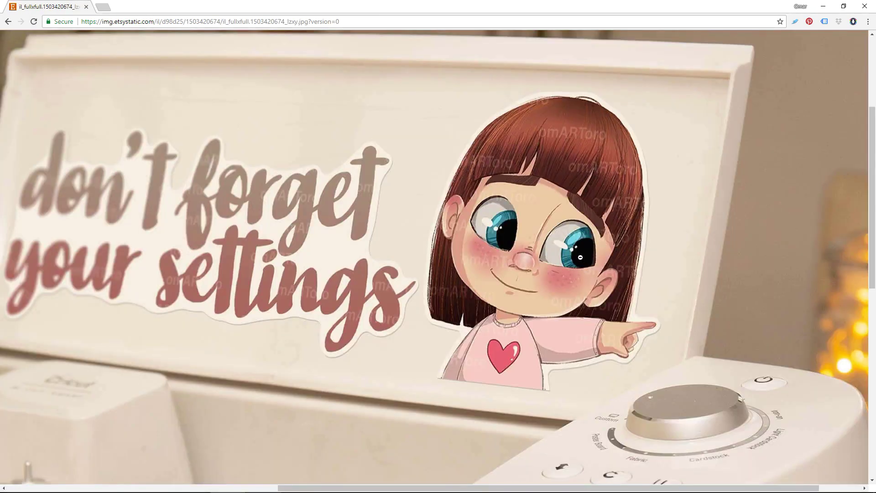
left_click(571, 251)
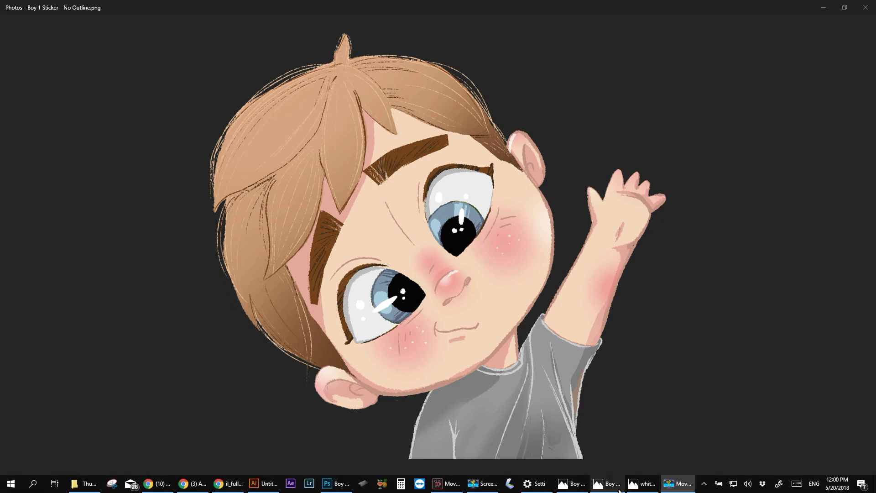
Step: View the Boy 1 Sticker - White Outline.png image in Photos, and close it
left_click(607, 485)
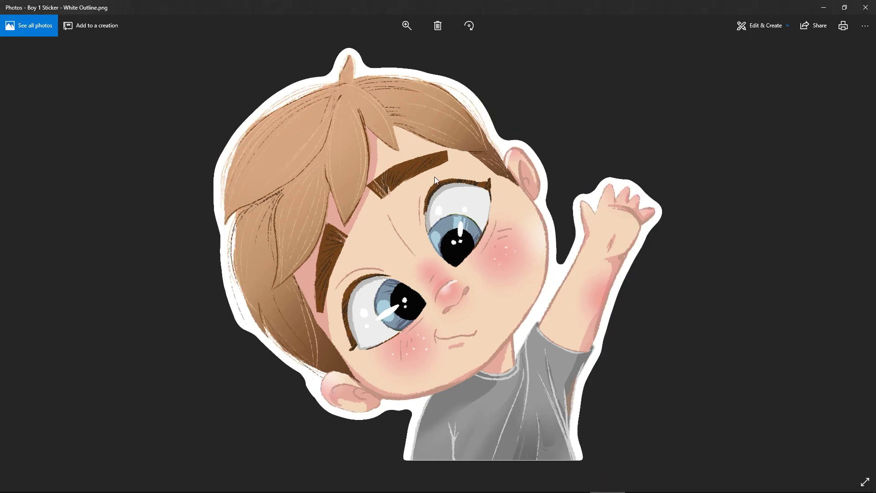
left_click(866, 8)
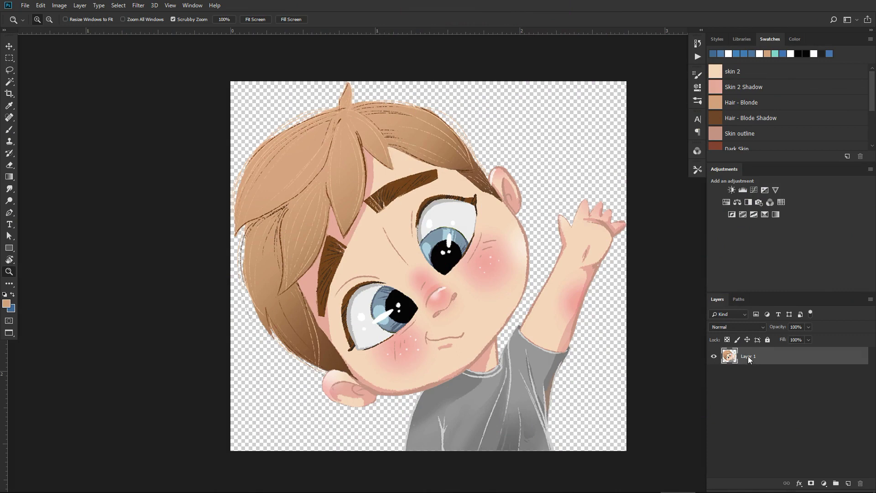
Step: Toggle the visibility of Layer 1 in Photoshop and examine the boy's raised hand at the canvas edge up close
key("space")
left_click(714, 357)
left_click(715, 356)
left_click_drag(630, 231, 679, 271)
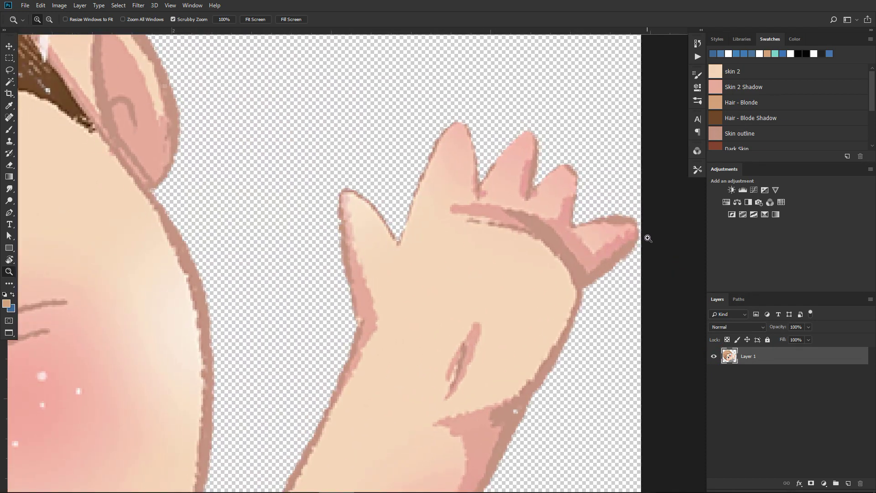
left_click_drag(628, 262, 647, 264)
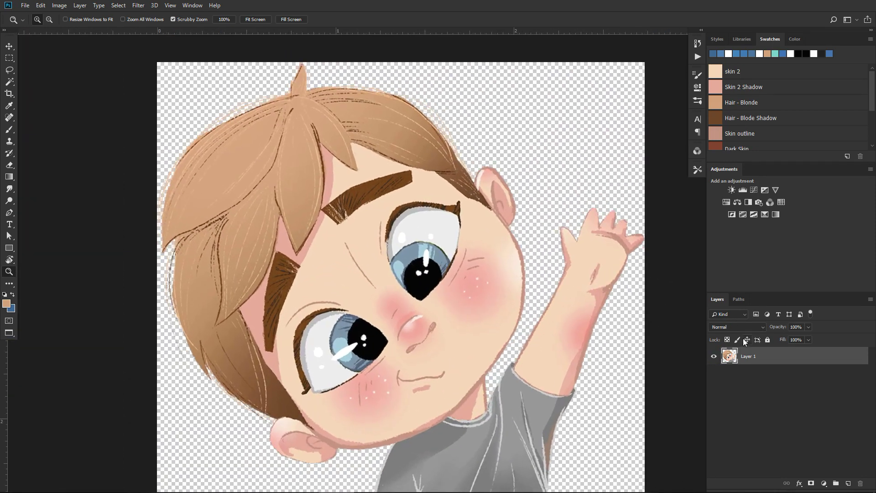
Step: Enlarge the canvas to 1000 by 1000 pixels, keeping the artwork anchored in the centre
left_click(60, 5)
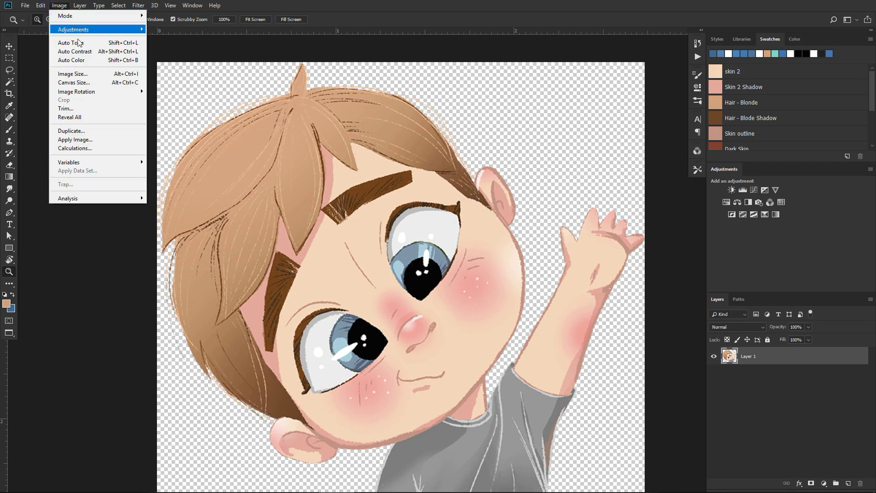
left_click(96, 83)
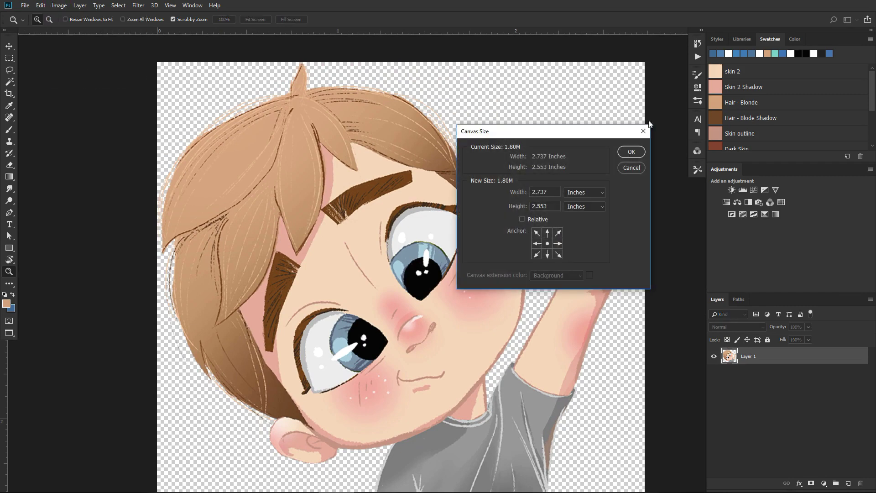
left_click(603, 193)
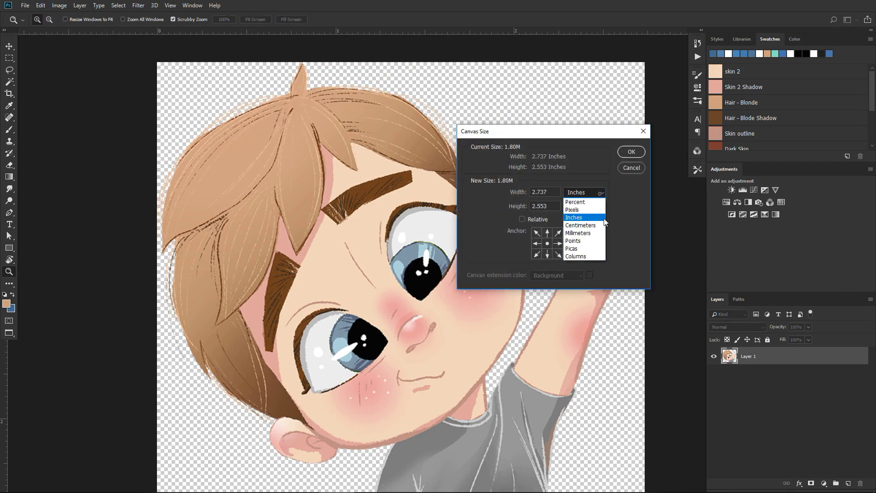
left_click(582, 200)
double_click(546, 193)
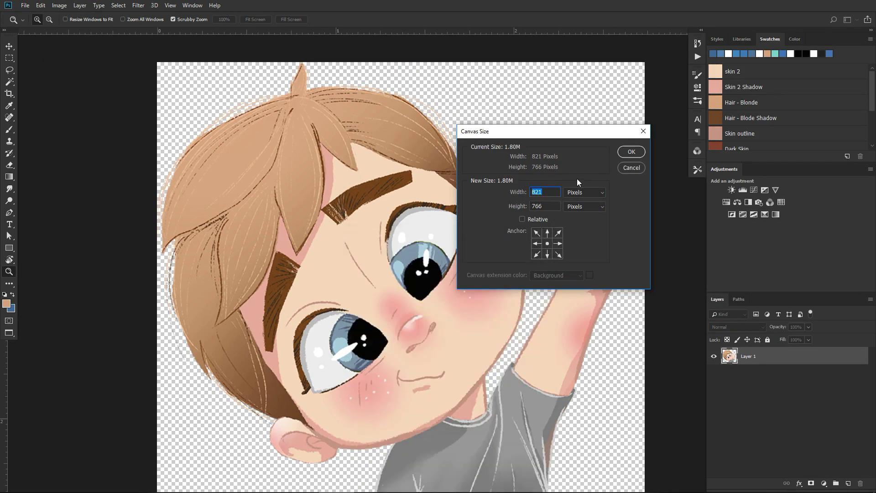
type("100")
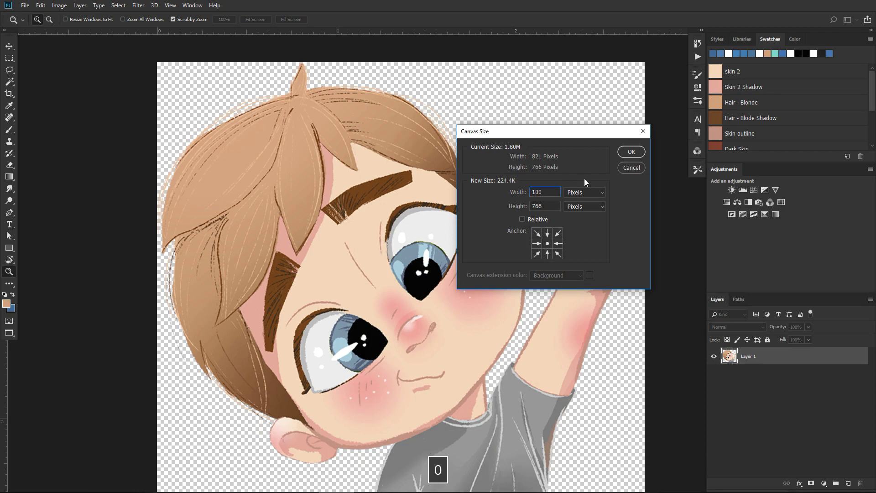
type("0")
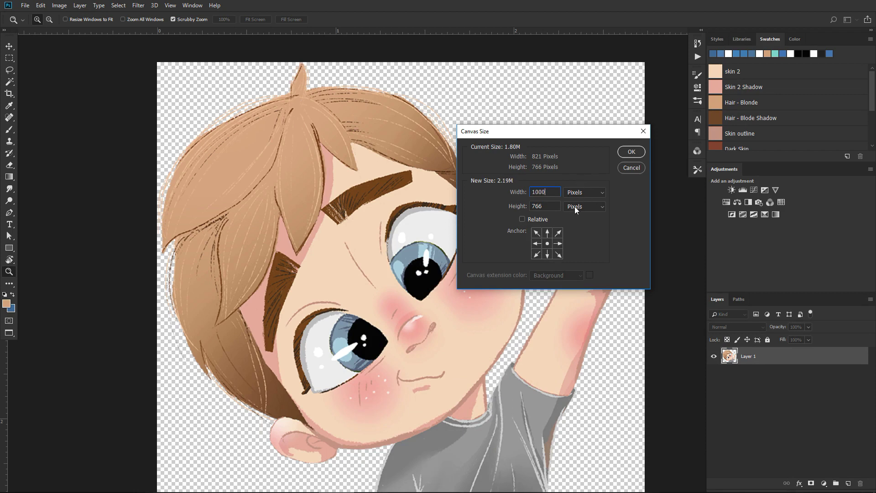
key("Tab")
type("1000")
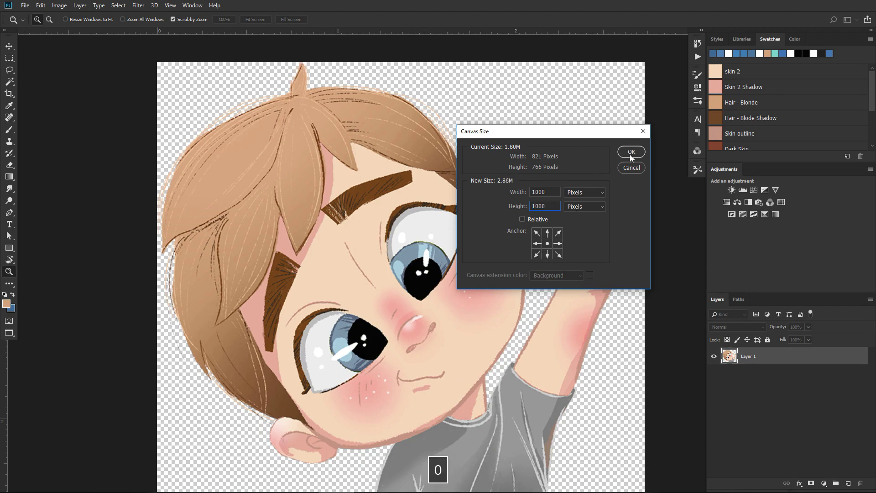
left_click(632, 151)
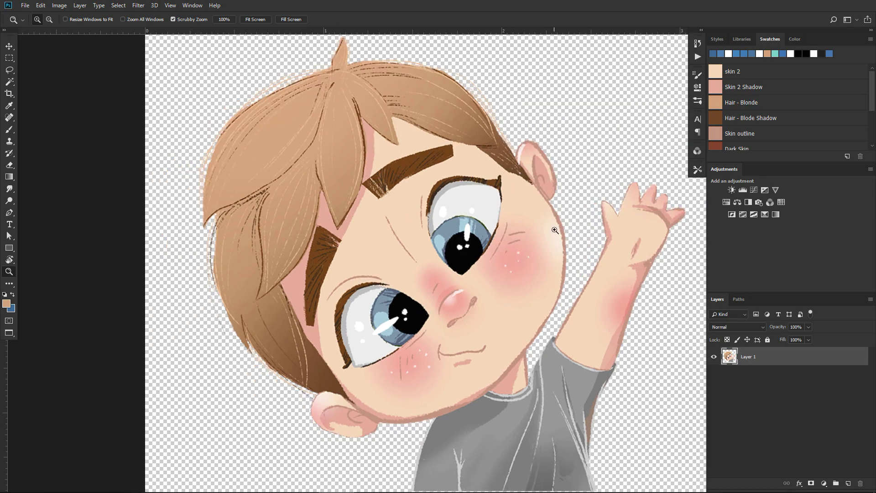
Step: Add a new empty layer beneath the boy artwork on Layer 1
left_click_drag(554, 229, 515, 238)
key("space")
left_click_drag(597, 249, 608, 256)
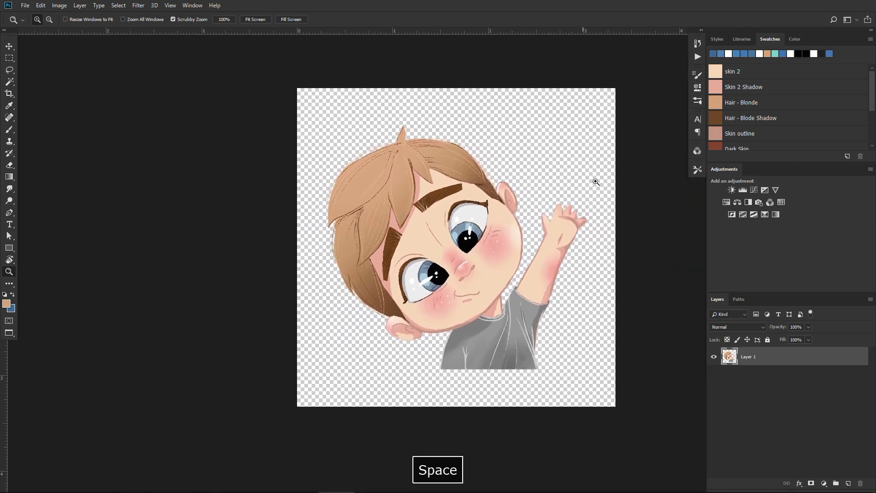
left_click_drag(576, 251, 601, 268)
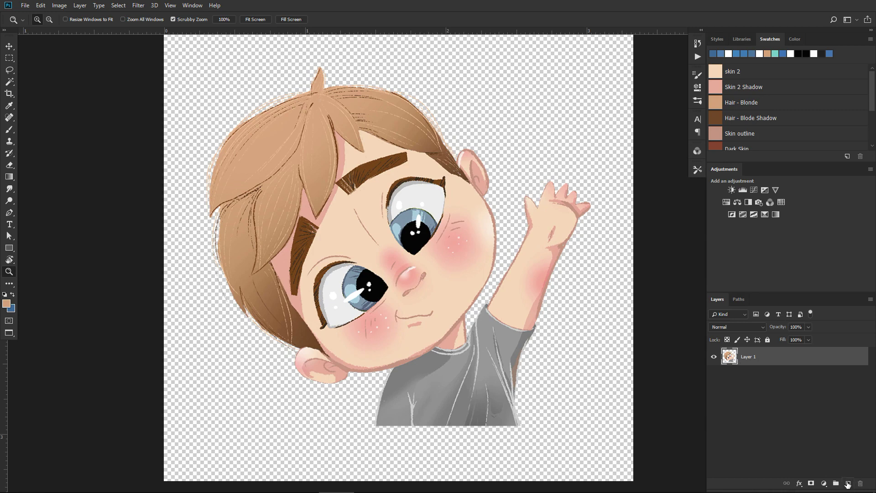
left_click(848, 485, "ctrl")
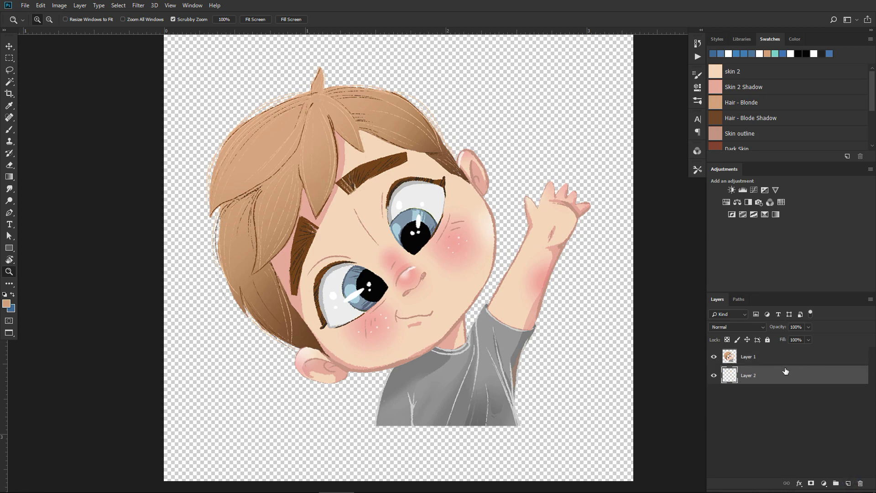
Step: Set the background colour to the blue #4e85b9
left_click(581, 252)
left_click(575, 253, "alt")
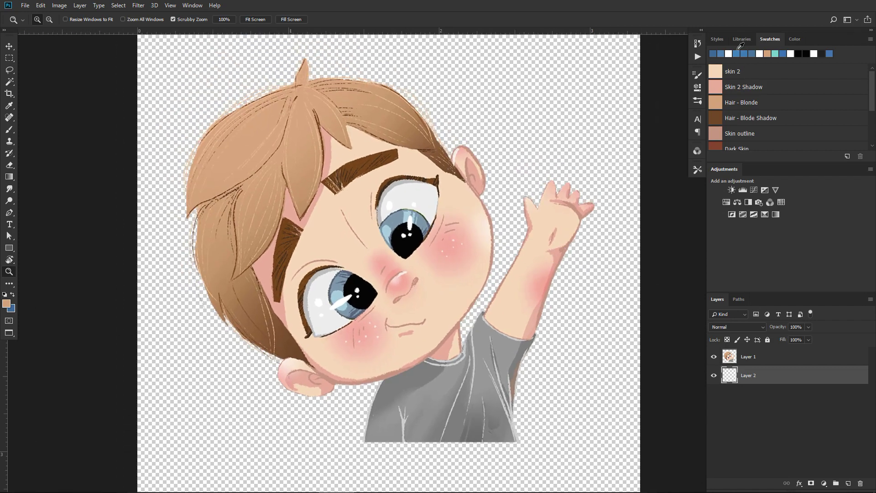
left_click_drag(737, 53, 725, 54)
left_click(10, 309)
mouse_move(497, 138)
left_mouse_down()
mouse_move(497, 148)
mouse_move(492, 144)
left_mouse_up()
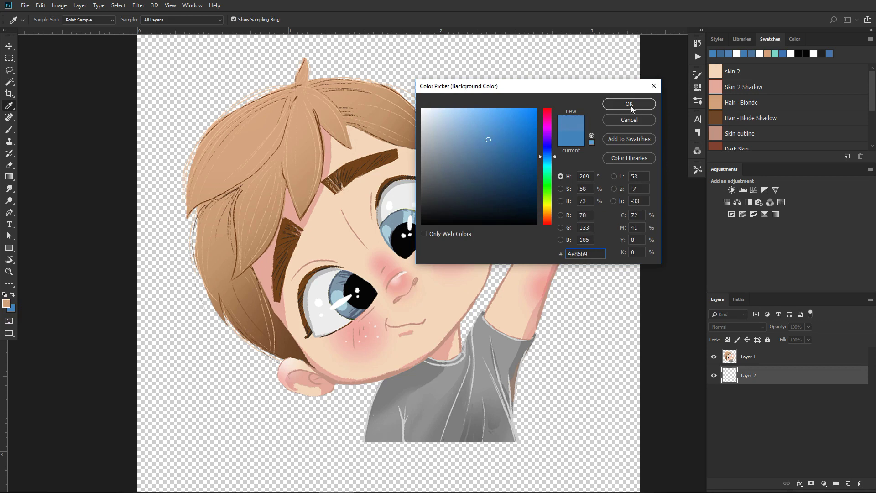
left_click(630, 105)
Step: Fill Layer 2 with the blue background colour
right_click(750, 381)
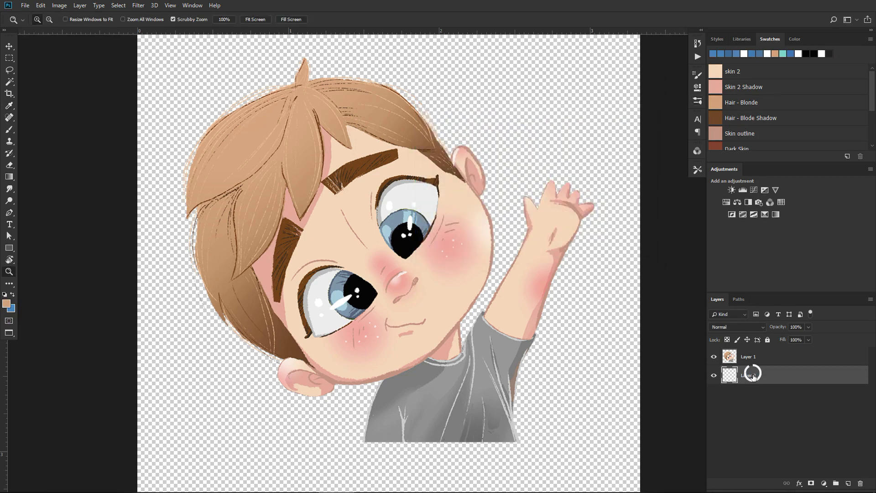
left_click(756, 378)
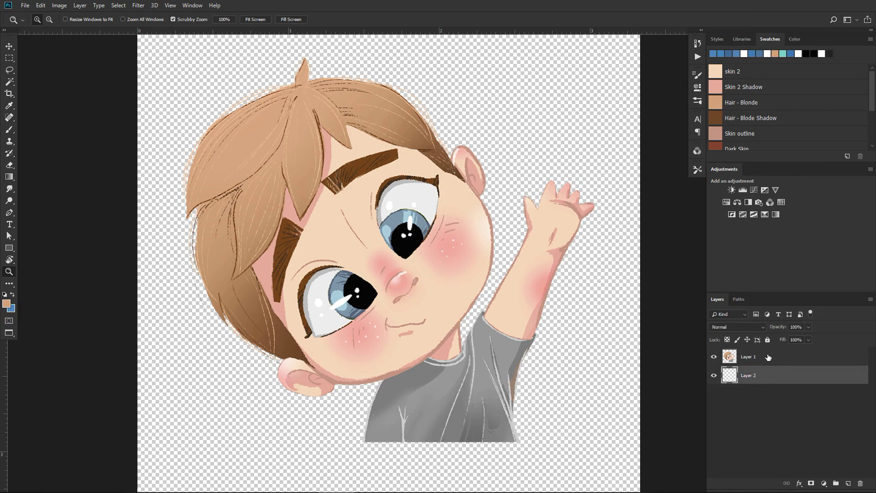
key("ctrl+BackSpace")
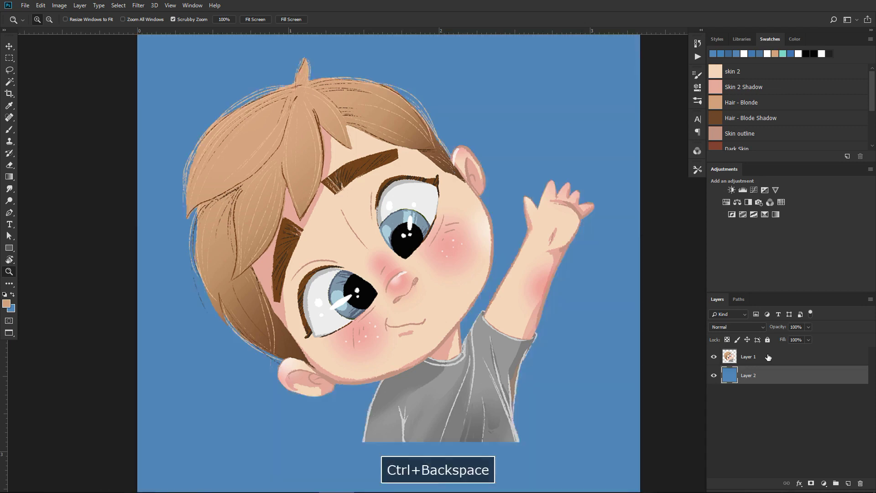
Step: Open the blending options of Layer 1 and enable a white outside stroke around the boy
left_click(551, 255, "alt")
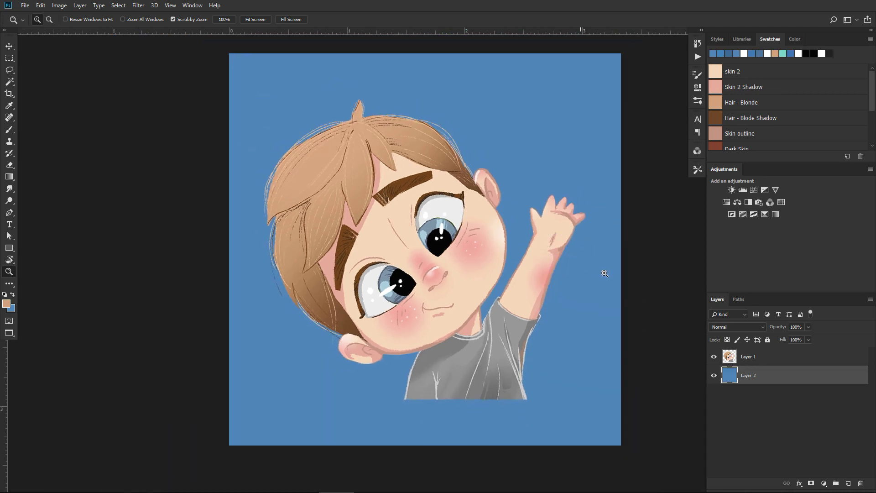
left_click(548, 247)
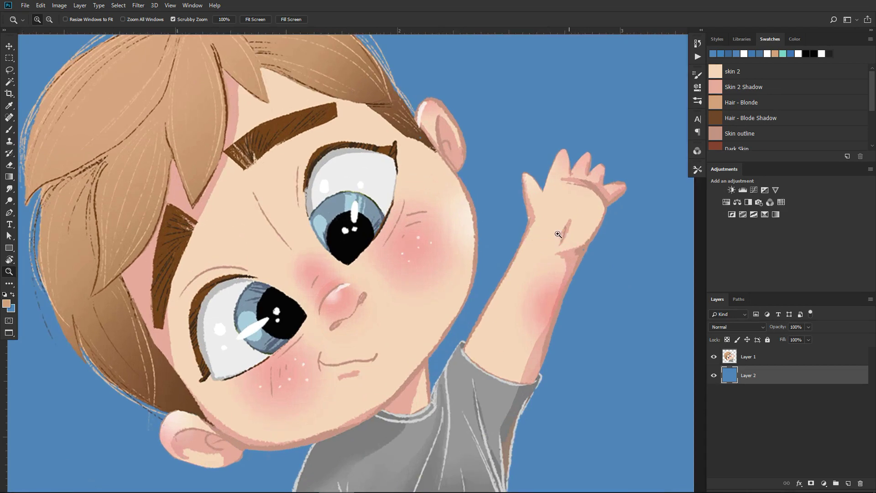
mouse_move(564, 249)
left_mouse_down()
mouse_move(540, 264)
mouse_move(566, 240)
left_mouse_up()
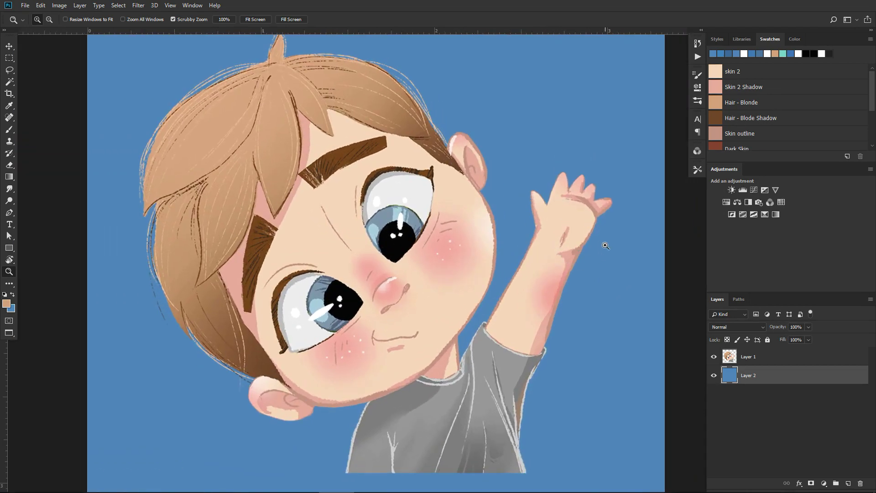
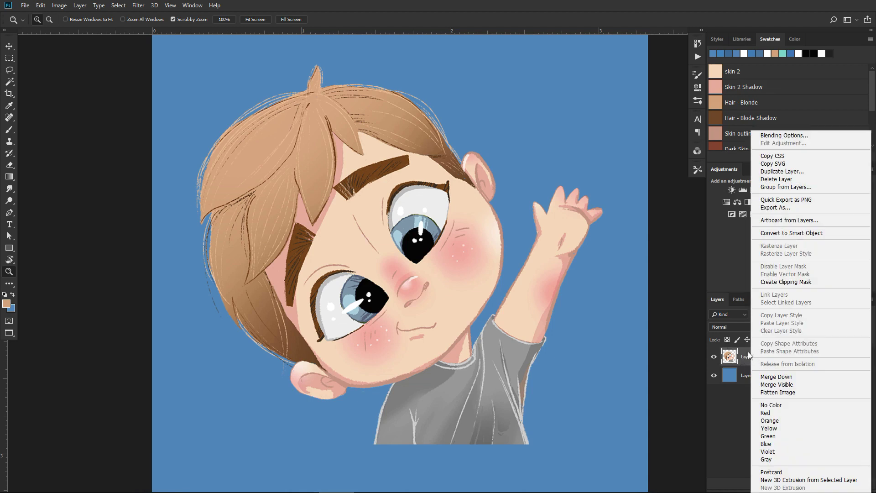
left_click(796, 136)
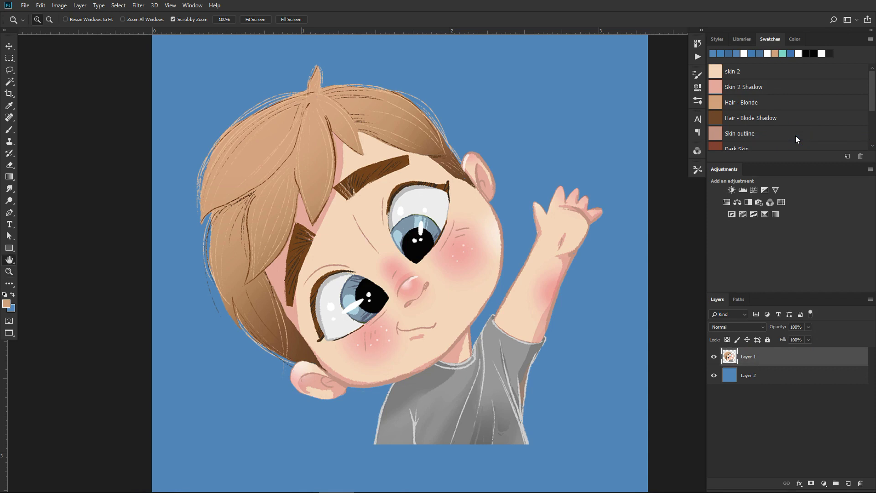
left_click_drag(741, 14, 741, 80)
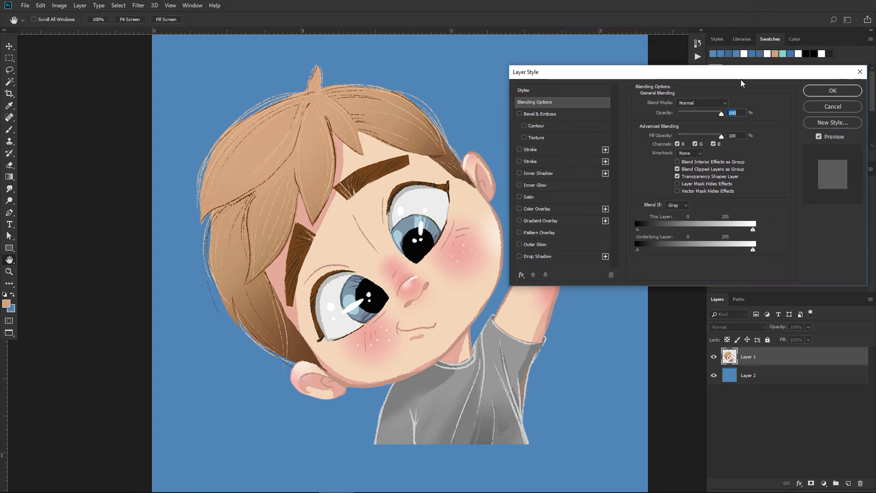
left_click(534, 150)
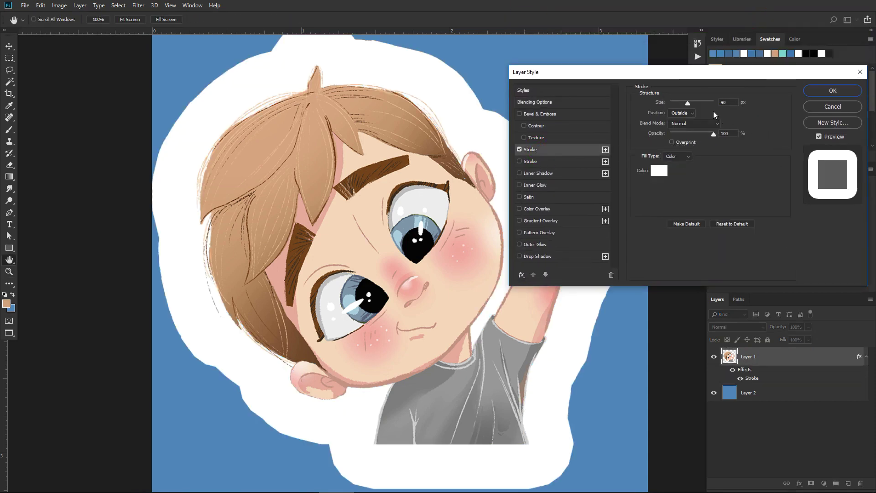
Step: Reduce the size of the white outside stroke around the boy to 16 px
left_click_drag(687, 103, 675, 104)
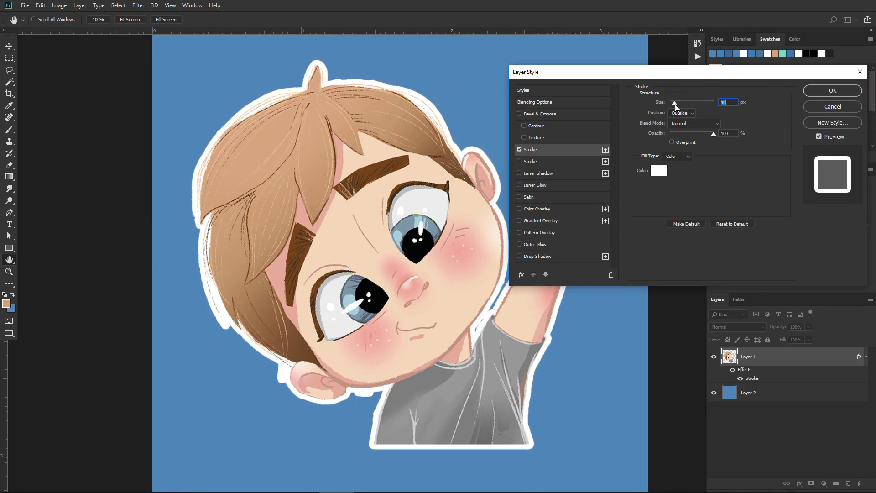
left_click_drag(675, 105, 676, 104)
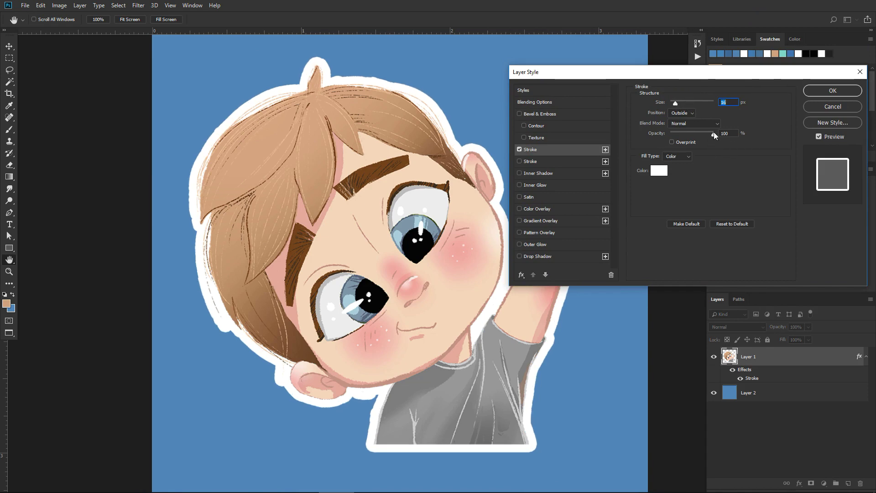
left_click_drag(710, 138, 716, 135)
Step: Set the stroke colour to the near-white #fffefe at 100% opacity and apply the layer style
left_click(659, 171)
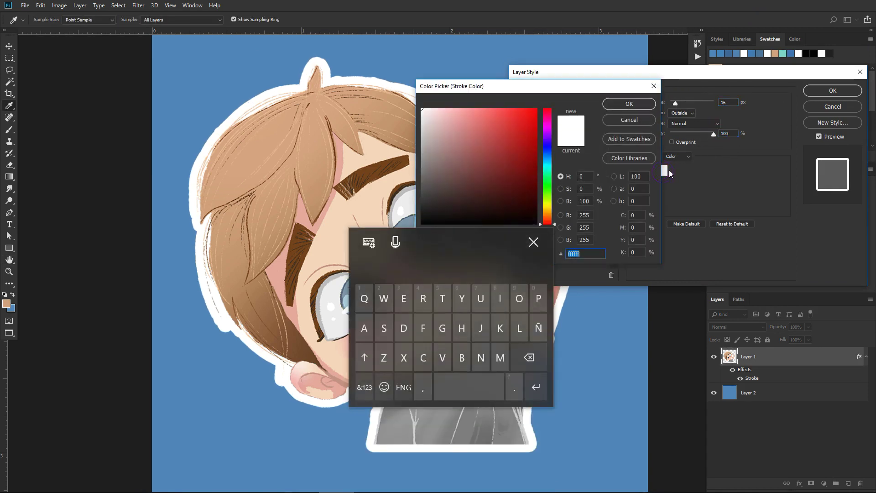
left_click(530, 180)
left_click(571, 139)
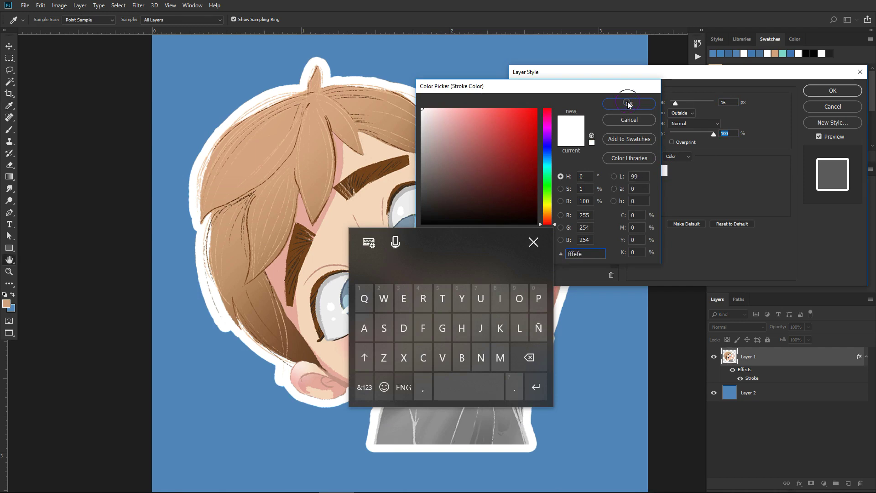
left_click(629, 103)
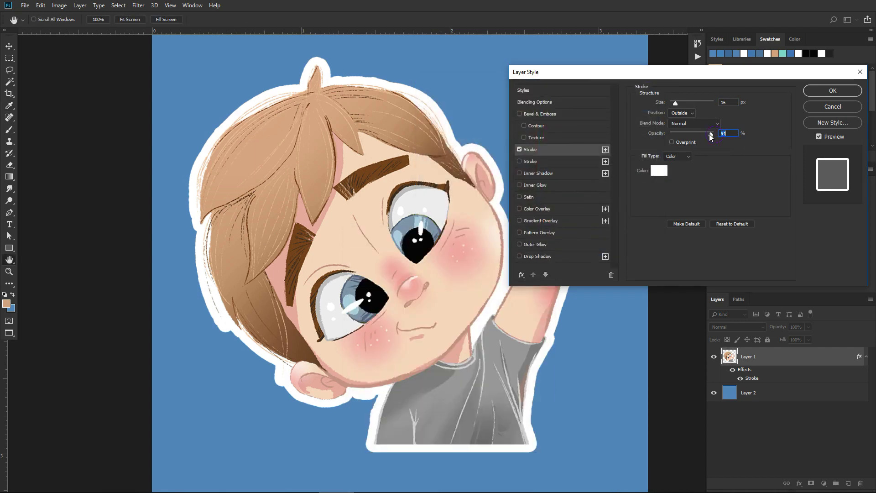
left_click(659, 171)
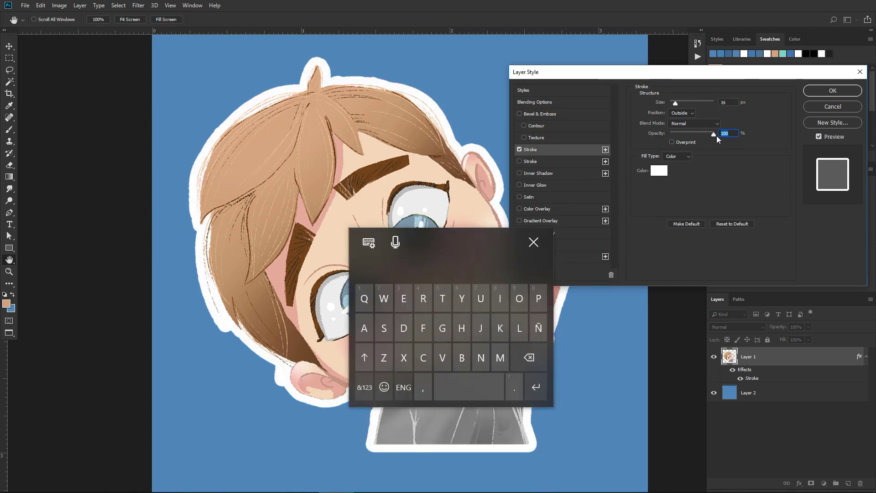
mouse_move(712, 135)
left_mouse_down()
mouse_move(699, 136)
mouse_move(724, 137)
left_mouse_up()
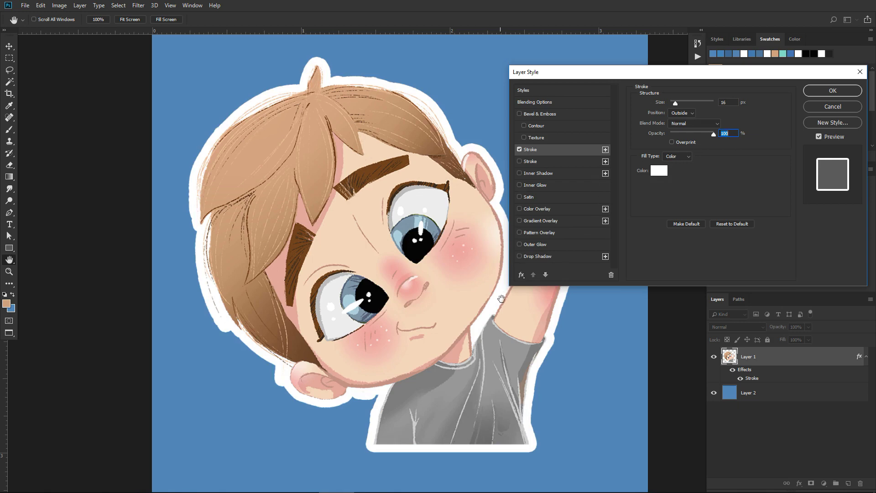
left_click(832, 91)
Step: Examine the edge of the white outline closely around the boy's hair, ear, chin and shirt
key("z")
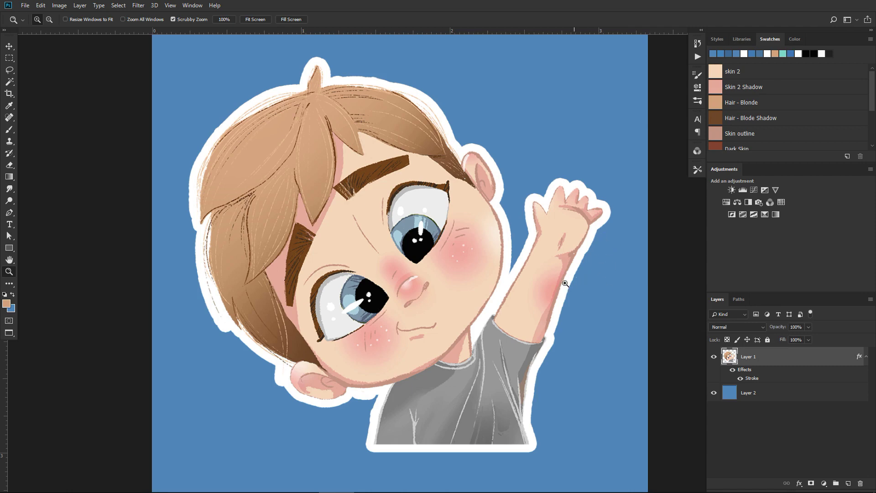
left_click_drag(512, 267, 563, 189)
left_click_drag(505, 308, 490, 310)
left_click_drag(269, 401, 489, 308)
key("space")
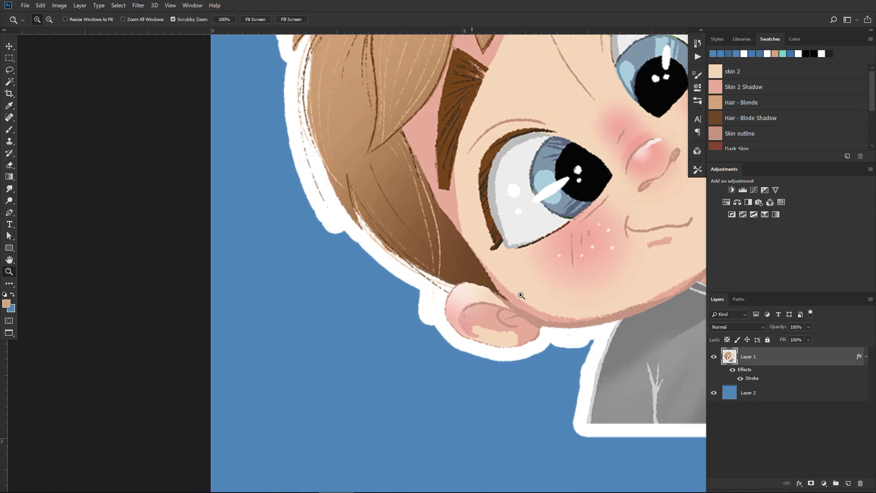
left_click_drag(589, 285, 593, 289)
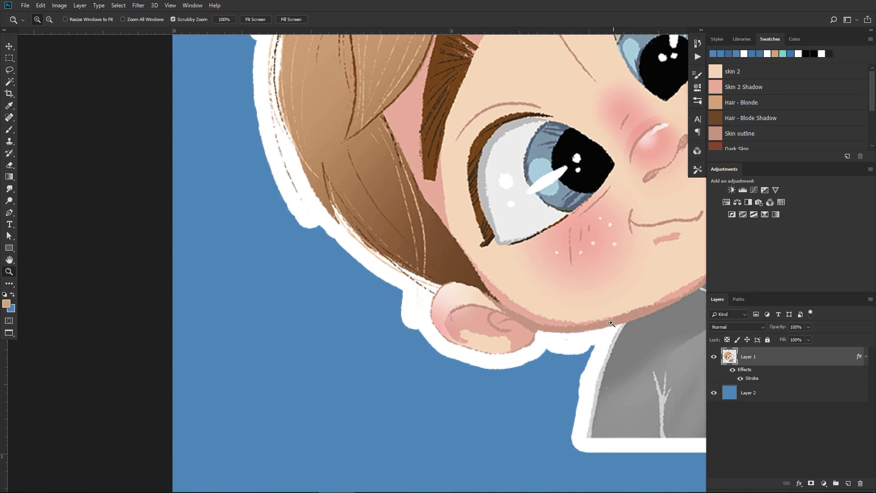
scroll(612, 324, "down", 3)
key("space")
scroll(611, 324, "up", 1)
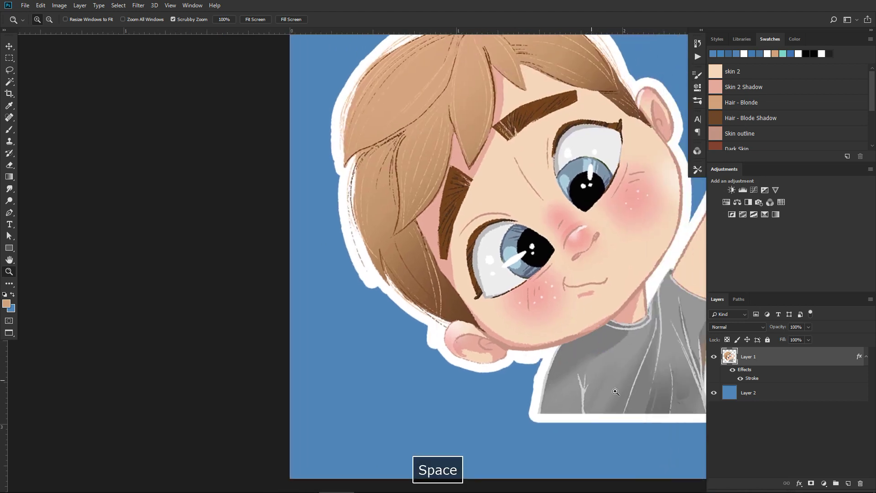
scroll(655, 338, "down", 1)
scroll(656, 337, "up", 1)
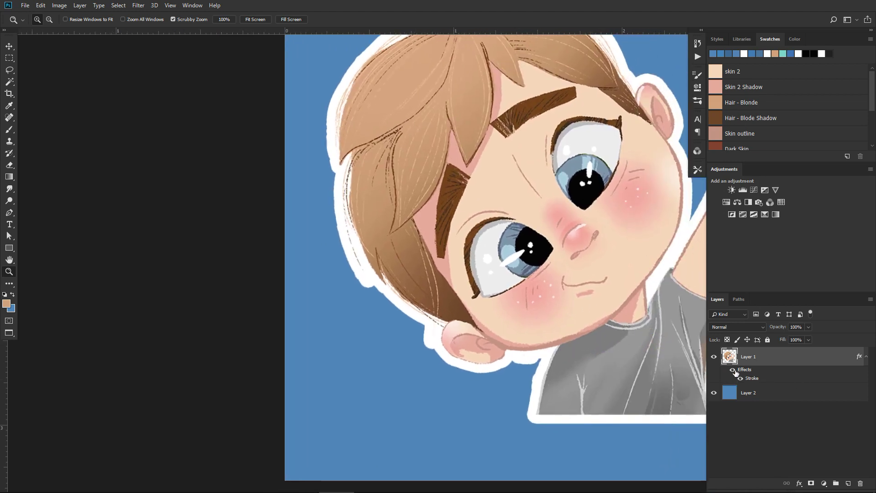
Step: Hide the layer effects on Layer 1 so the boy shows without the stroke
left_click(733, 370)
key("space")
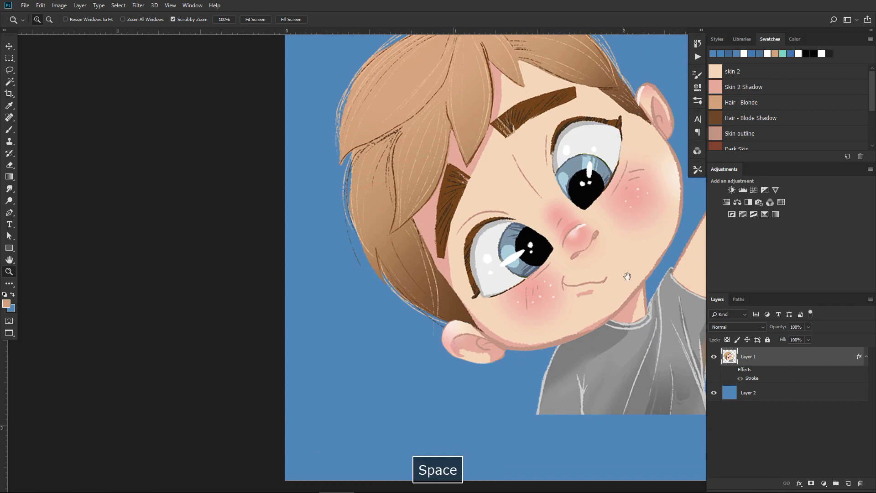
scroll(561, 301, "down", 1)
scroll(544, 309, "up", 1)
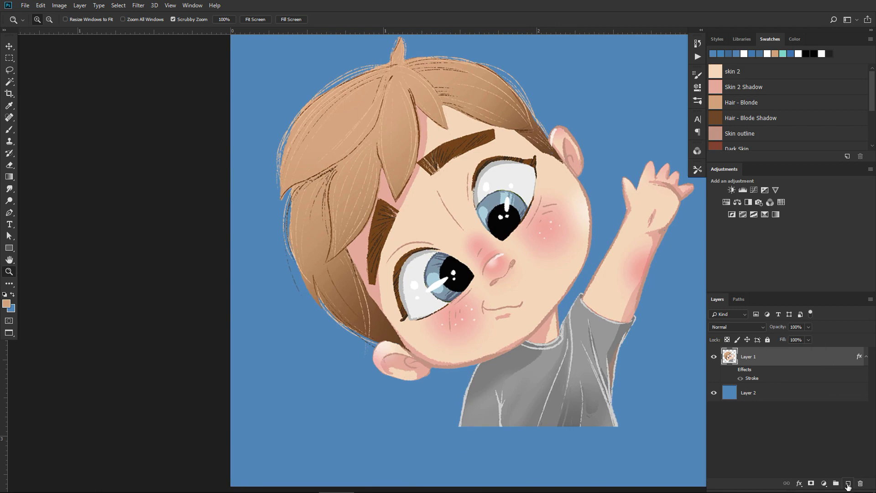
Step: Add a new layer between the boy artwork and the blue background, and fill it with white #ffffff
left_click(848, 484, "ctrl")
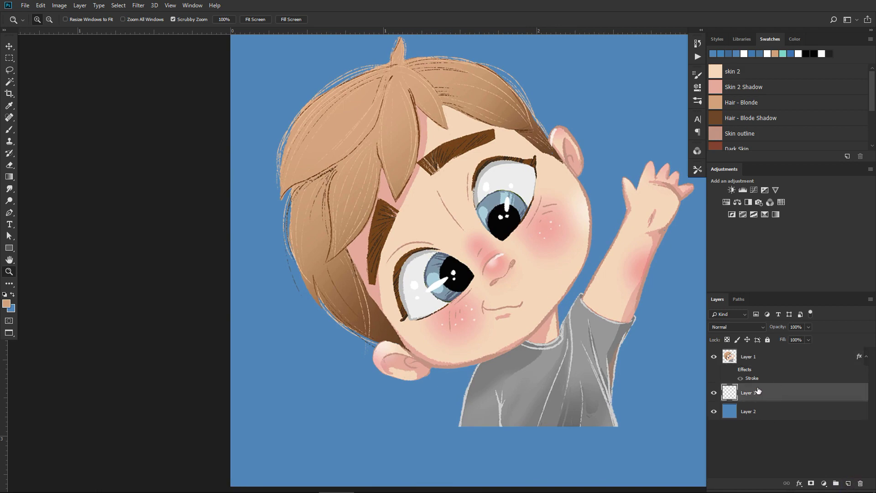
left_click(769, 53, "ctrl")
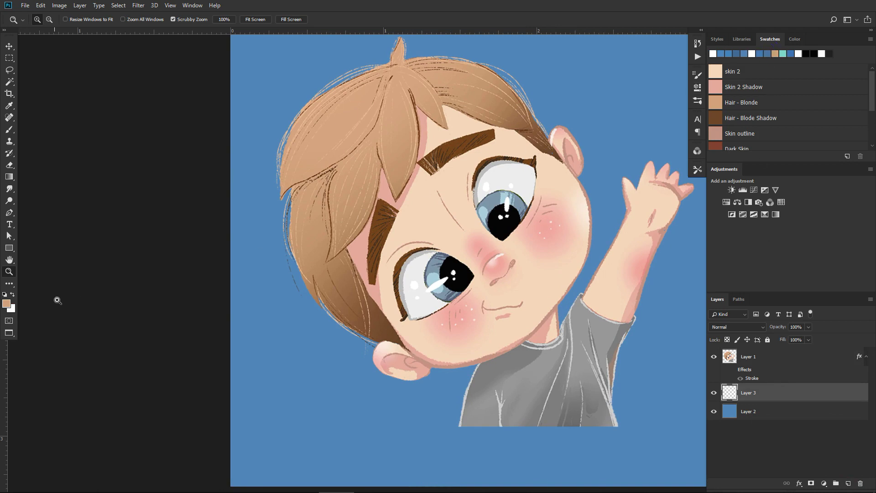
left_click(12, 310)
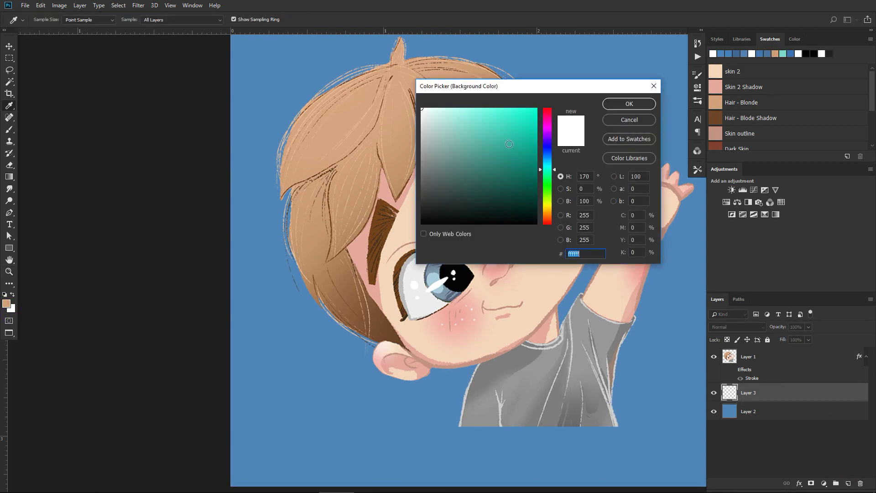
left_click(633, 105)
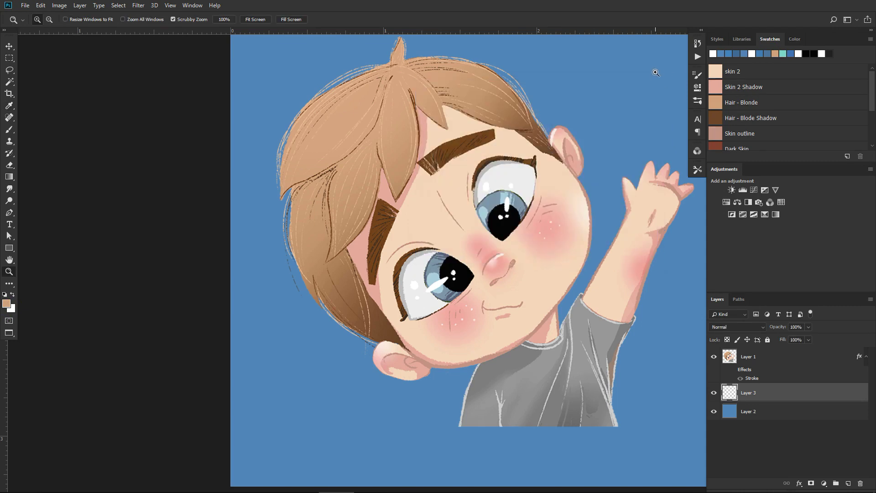
key("ctrl+BackSpace")
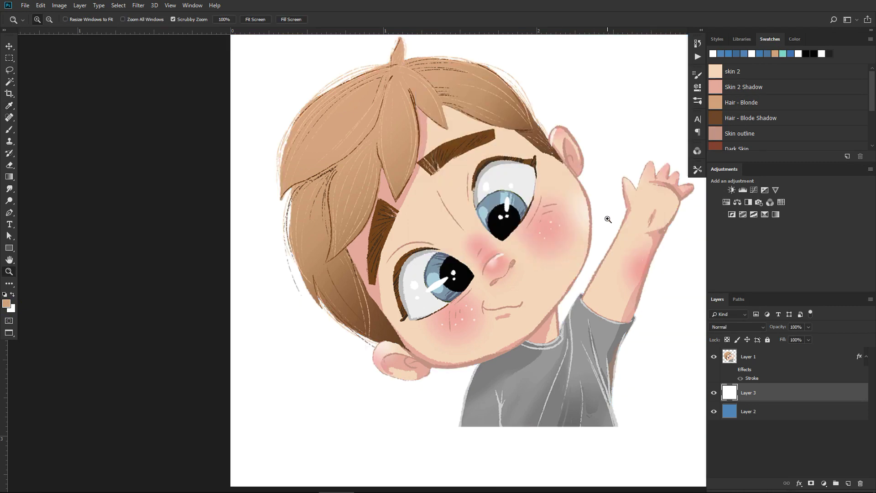
Step: Load the outline of the boy on Layer 1 as a selection while keeping the white Layer 3 active
left_click_drag(561, 241, 582, 248)
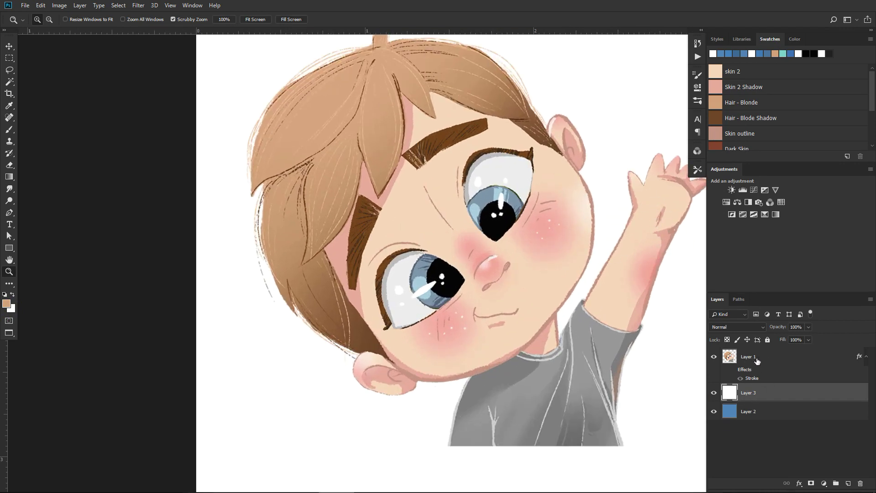
key("F9")
key("space")
left_click_drag(587, 255, 528, 275)
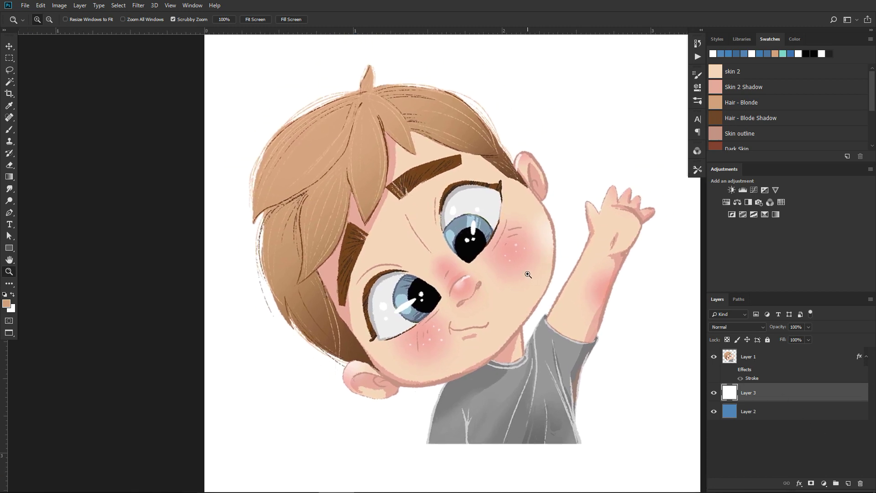
key("ctrl")
left_click(730, 356, "ctrl")
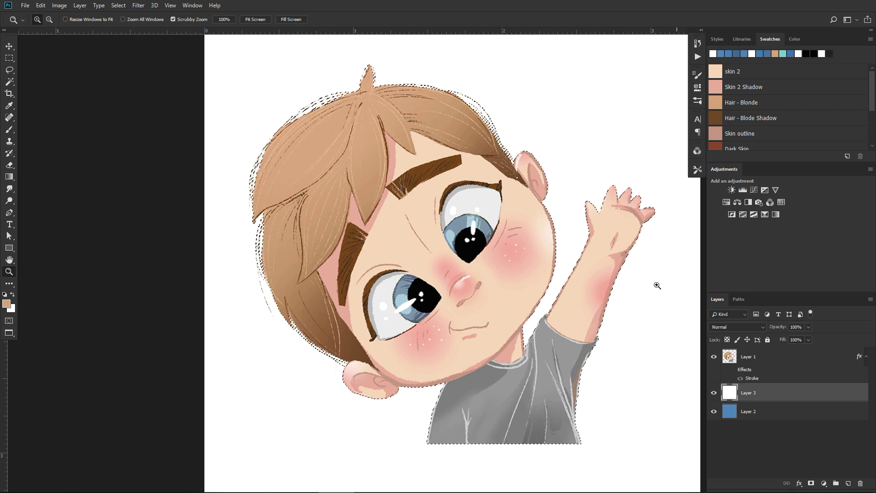
Step: Expand the selection around the boy by 20 pixels
left_click_drag(639, 240, 671, 293)
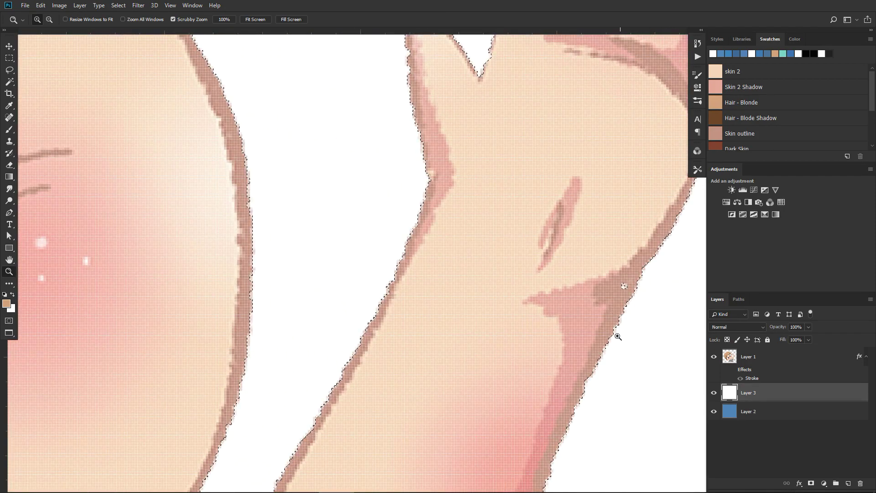
left_click_drag(581, 232, 493, 306)
key("space")
left_click_drag(582, 285, 603, 304)
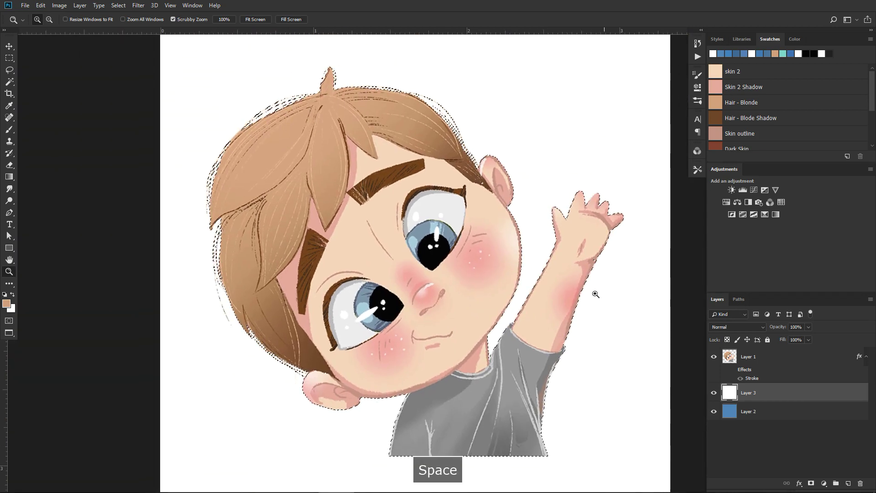
left_click(118, 5)
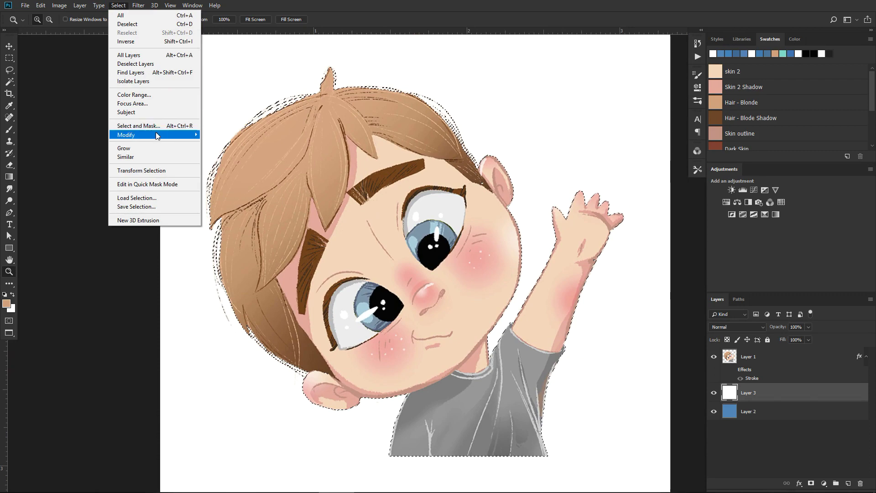
left_click(158, 136)
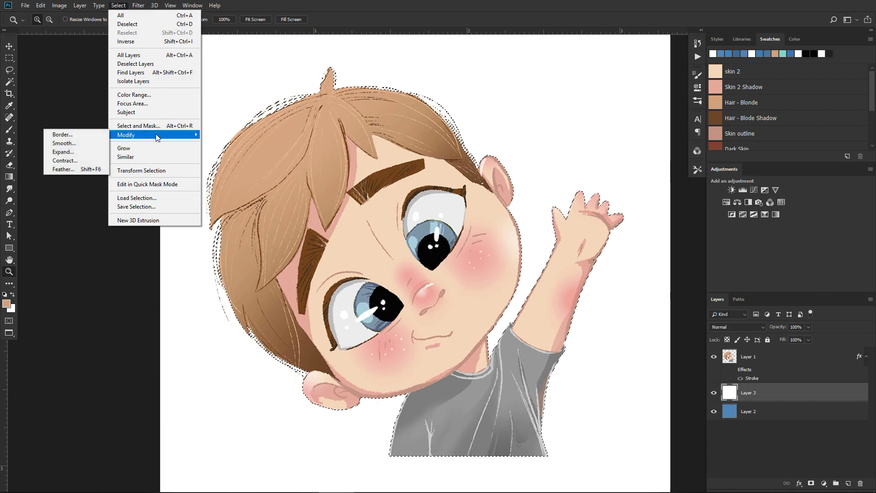
left_click(85, 152)
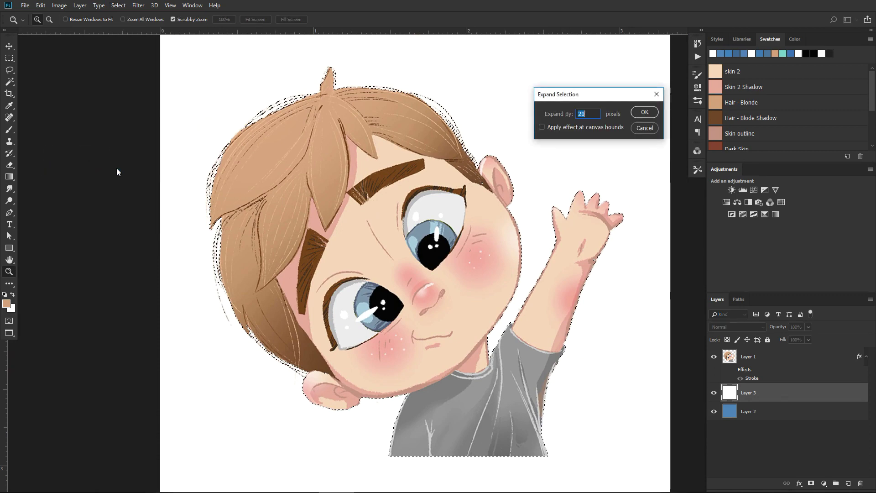
left_click(588, 115)
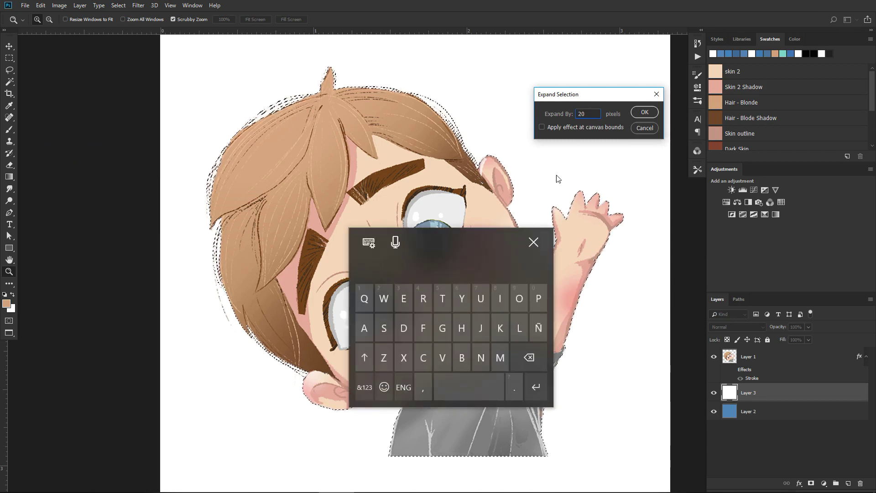
left_click(538, 230)
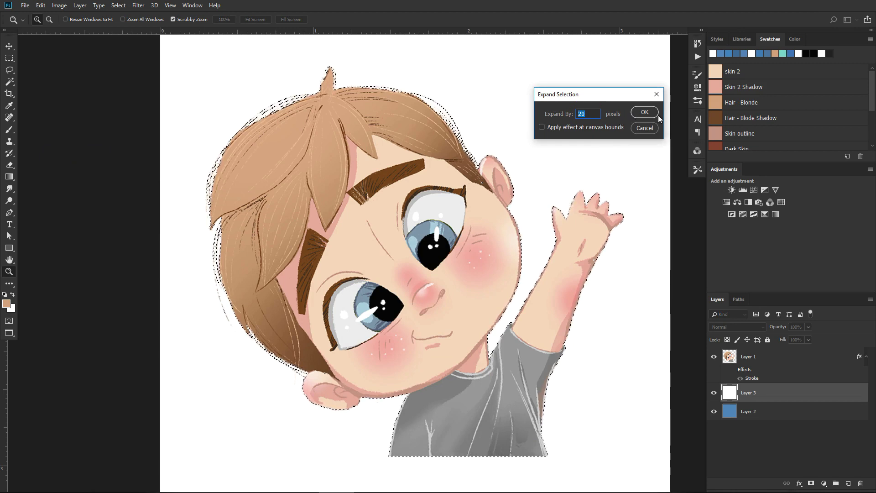
left_click(642, 112)
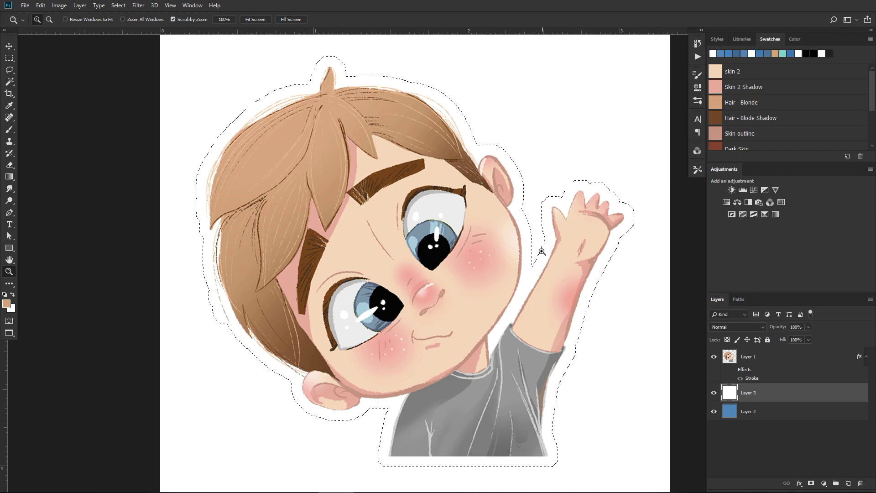
Step: Examine the corners of the expanded selection between the boy's face, ear and raised hand
left_click_drag(539, 251, 588, 281)
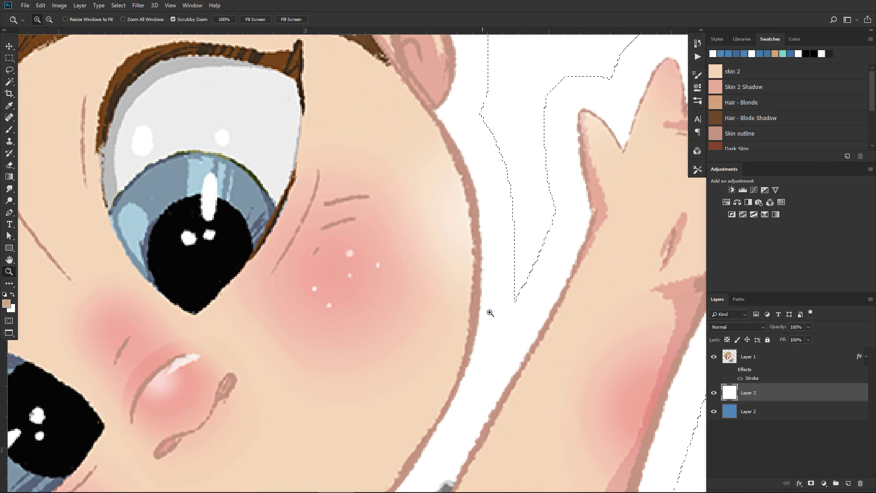
key("space")
left_click_drag(626, 121, 458, 311)
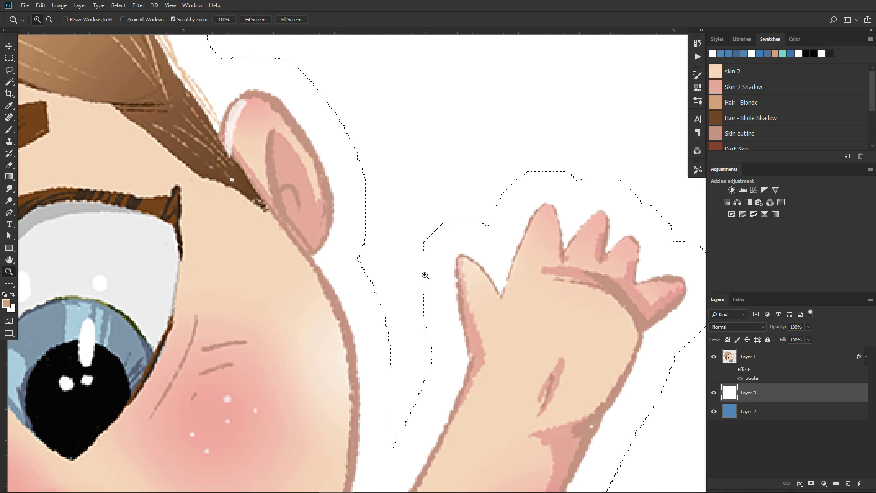
left_click_drag(547, 231, 509, 229)
key("space")
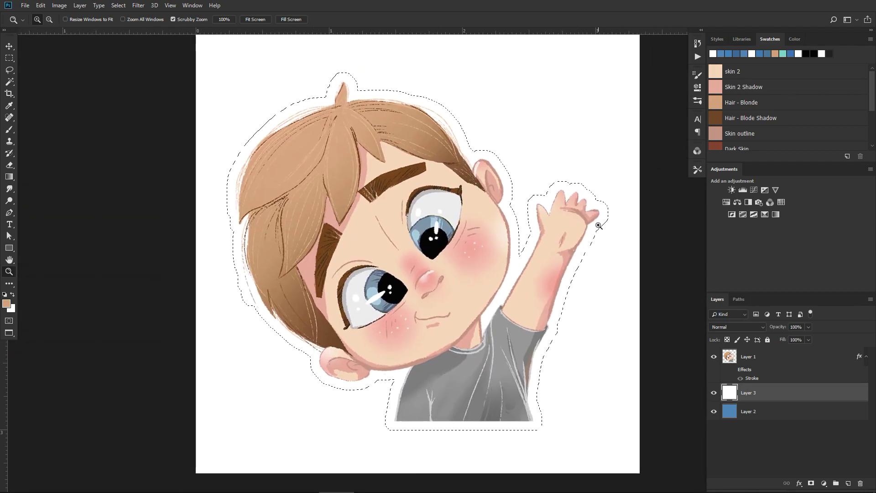
key("space")
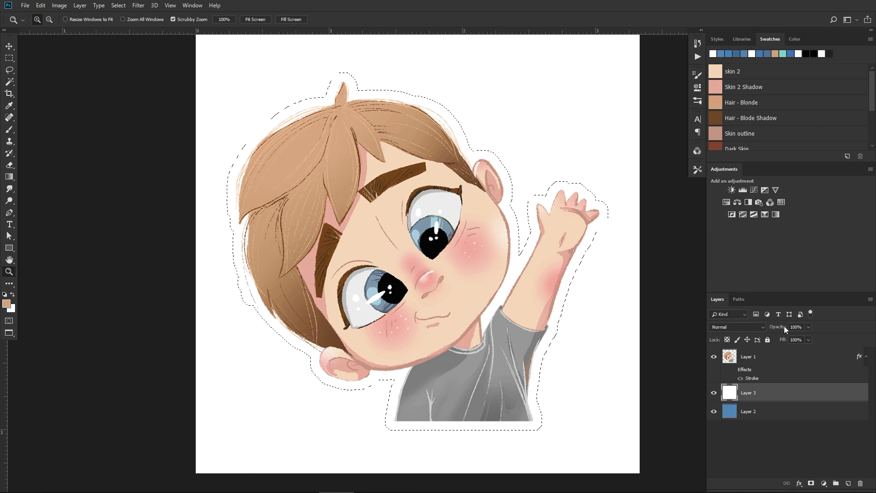
Step: Open the expanded selection in Select and Mask with the Overlay view, and set the overlay opacity to 46%
left_click(118, 6)
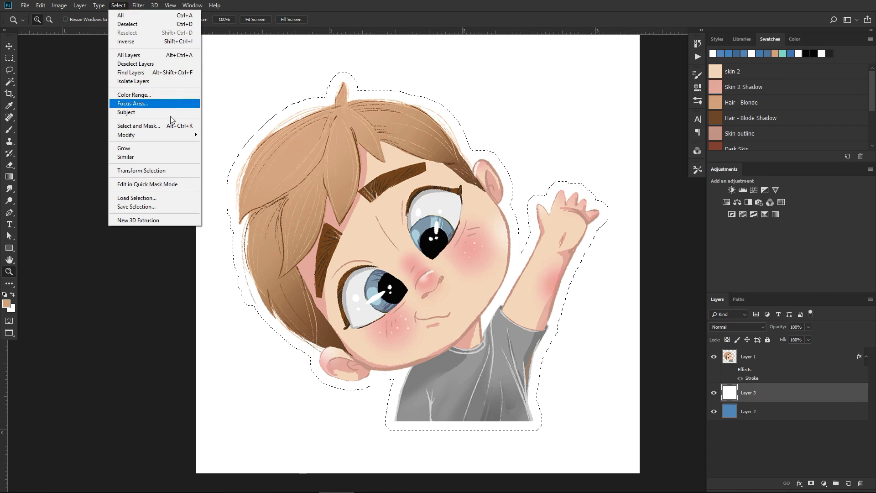
left_click(181, 127)
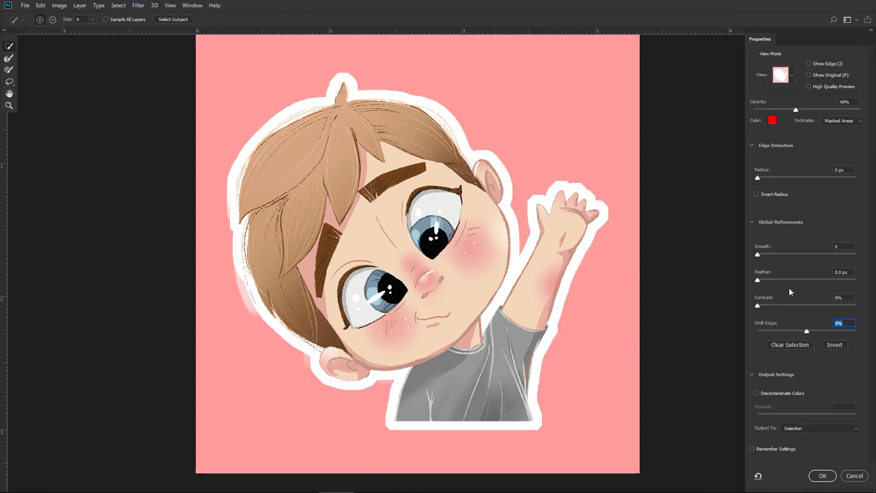
left_click(793, 78)
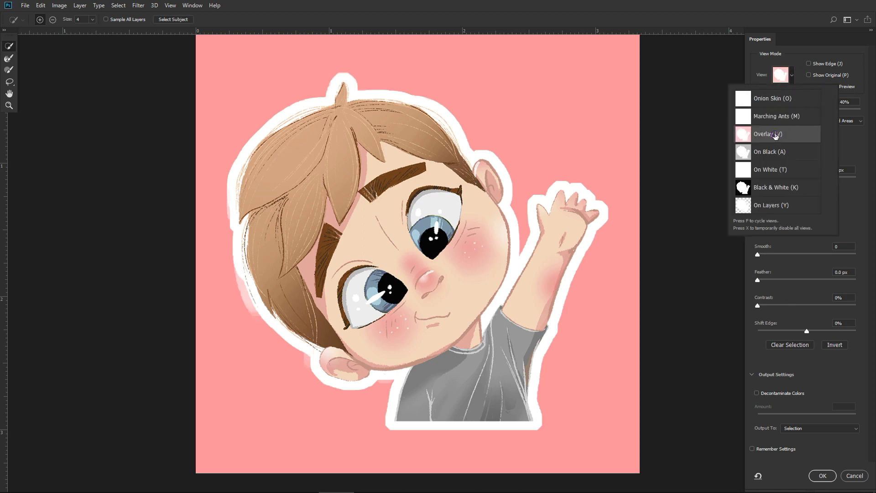
left_click(802, 70)
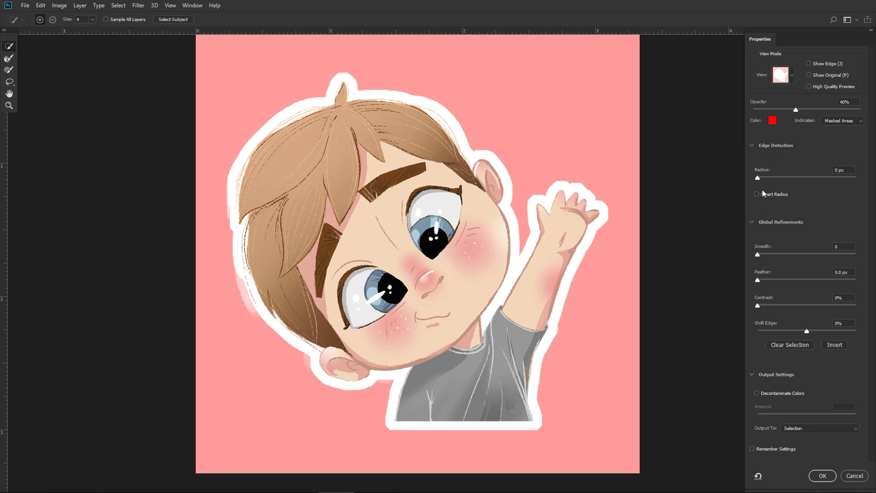
left_click_drag(798, 109, 802, 111)
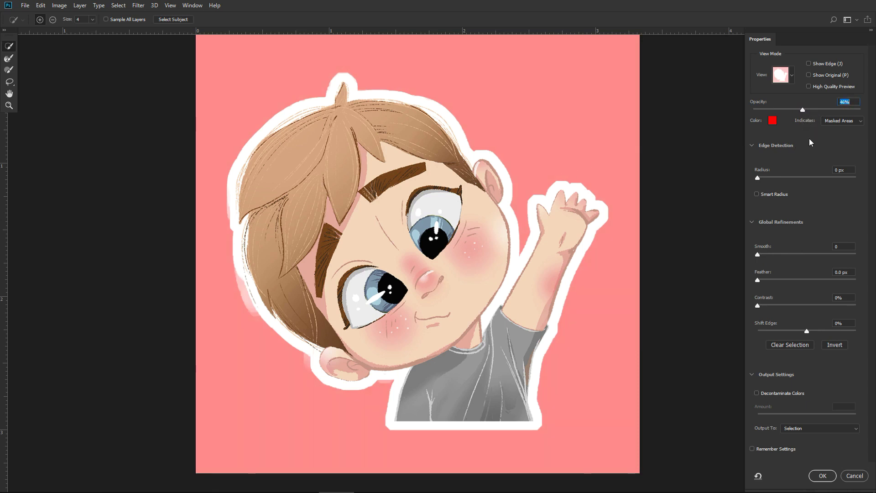
Step: Refine the selection edge with Smooth set to 100 and Contrast set to 100%
left_click_drag(760, 178, 762, 178)
left_click_drag(758, 255, 856, 255)
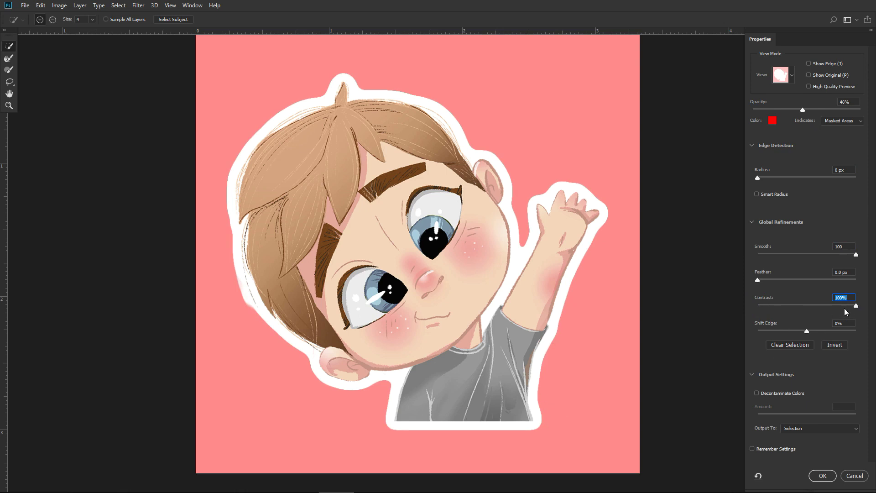
left_click_drag(855, 305, 759, 306)
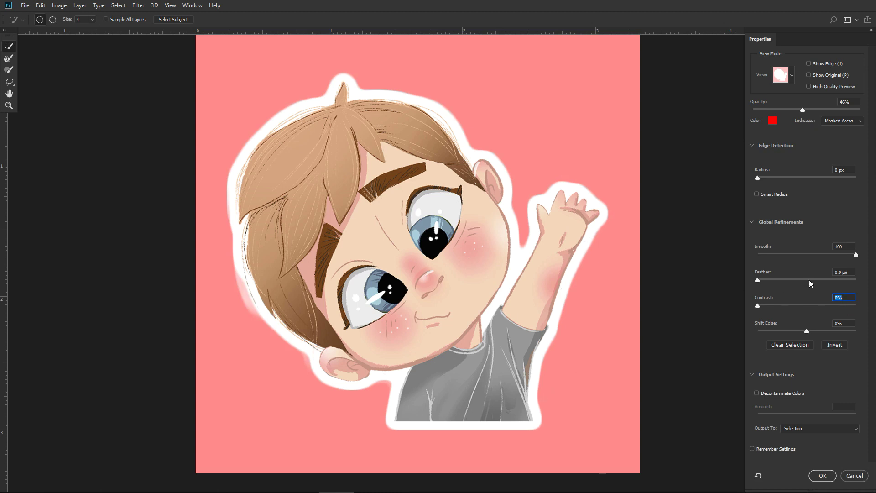
left_click_drag(762, 306, 810, 306)
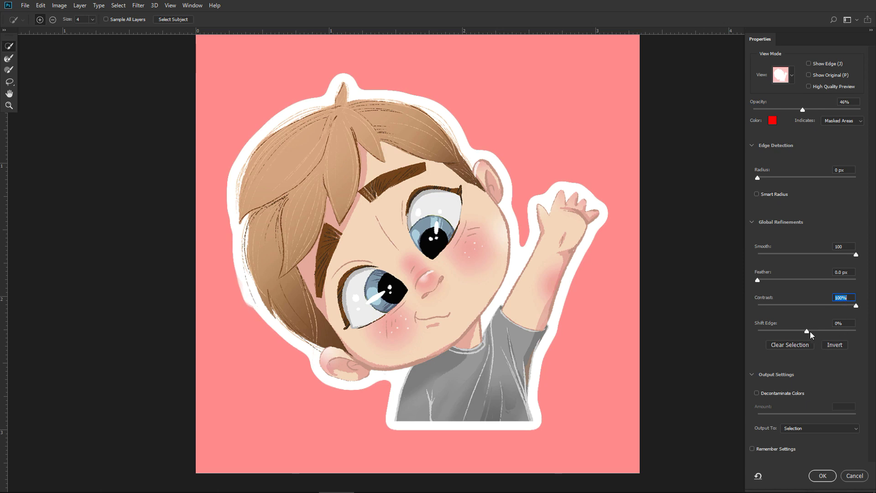
Step: Shift the selection edge to -35% and apply the refinement with the output as a selection
left_click_drag(806, 331, 814, 332)
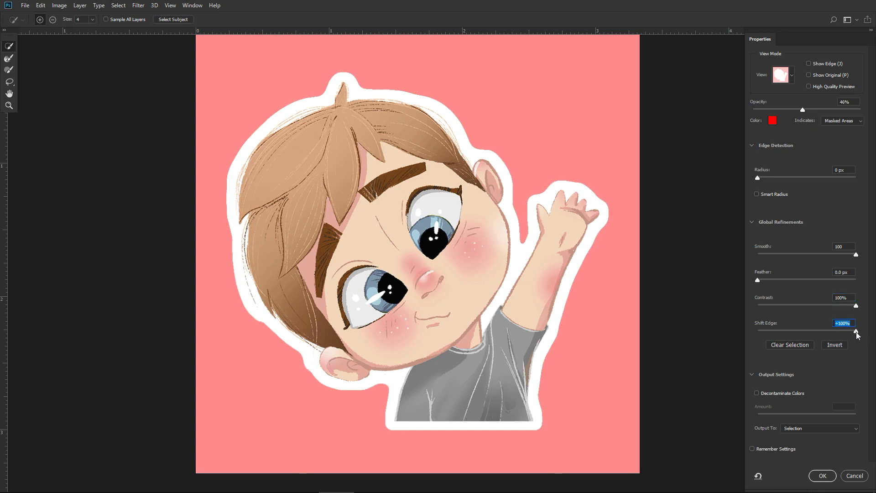
left_click_drag(856, 333, 780, 331)
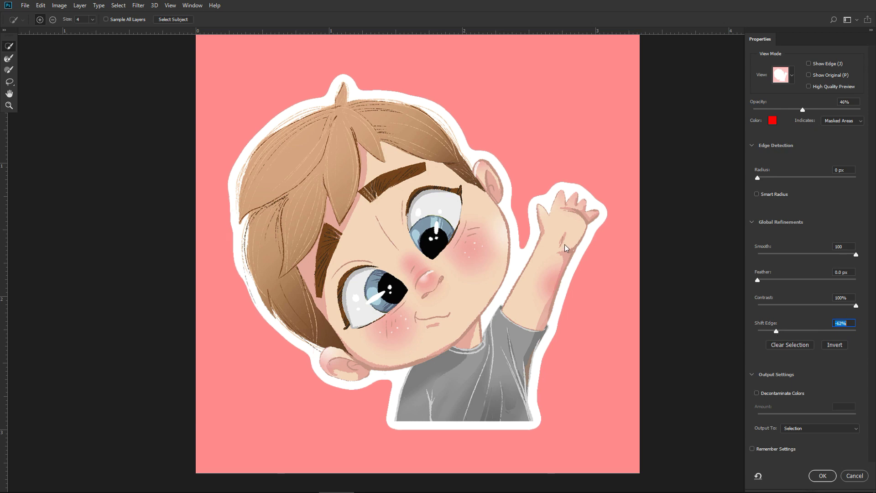
left_click_drag(781, 331, 755, 331)
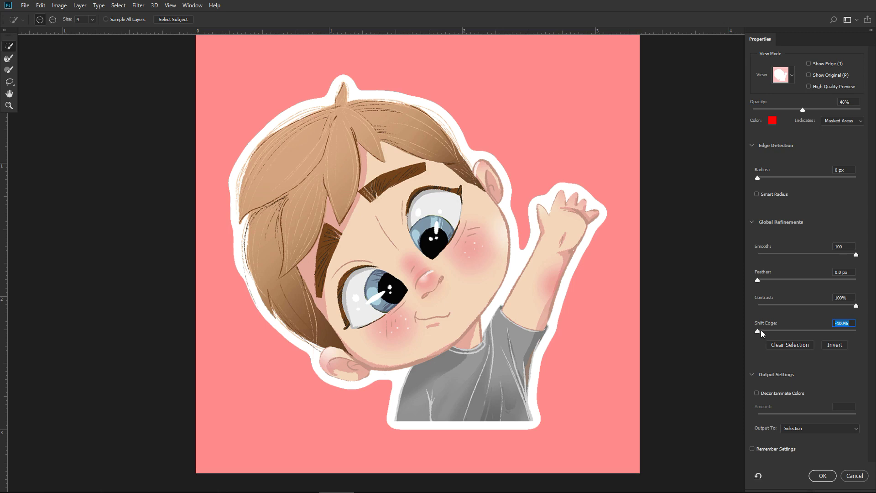
left_click_drag(759, 331, 791, 333)
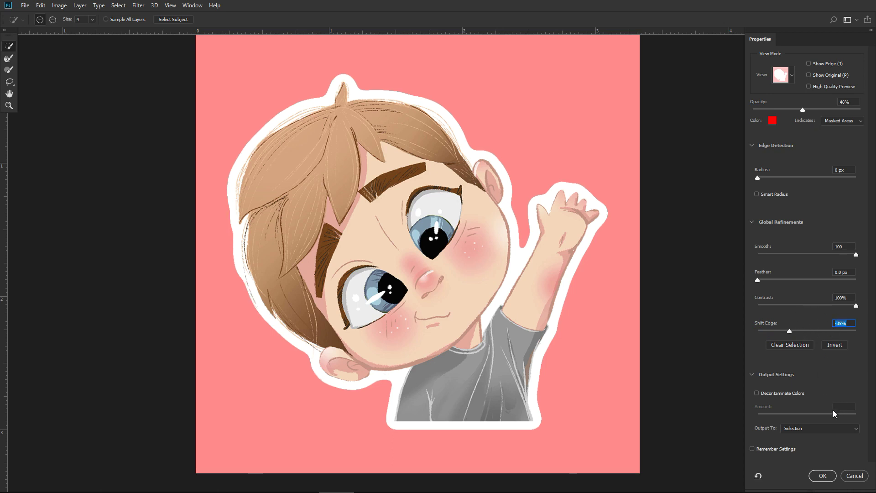
left_click(823, 475)
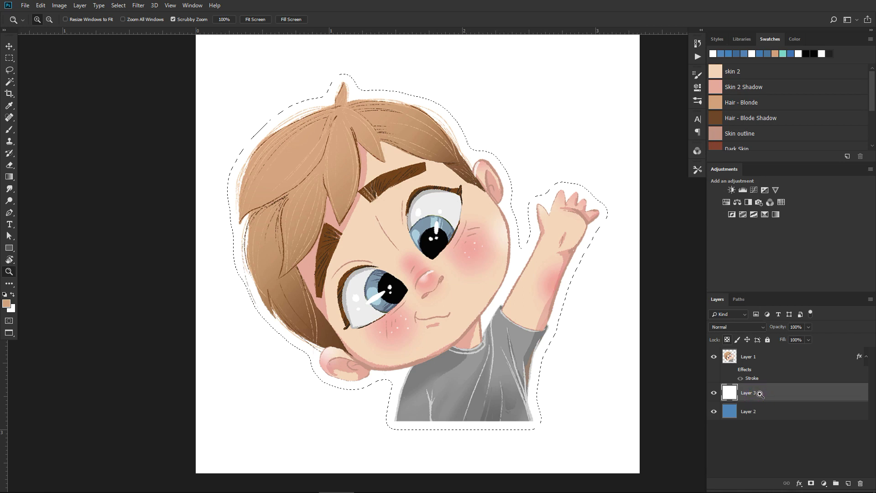
Step: Add a layer mask to the white Layer 3 from the refined selection
left_click(811, 481)
key("space")
left_click(811, 483)
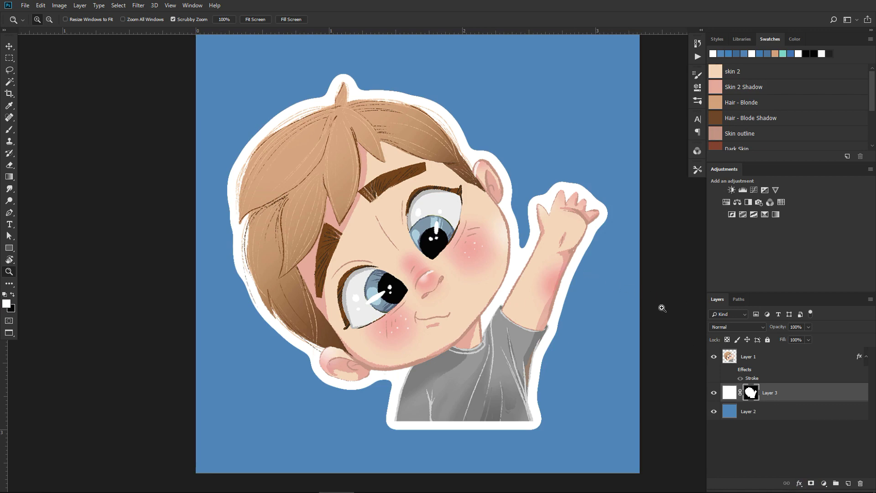
Step: Examine the white border up close around the ear, raised hand, shirt and back of the hair
left_click_drag(522, 208, 526, 171)
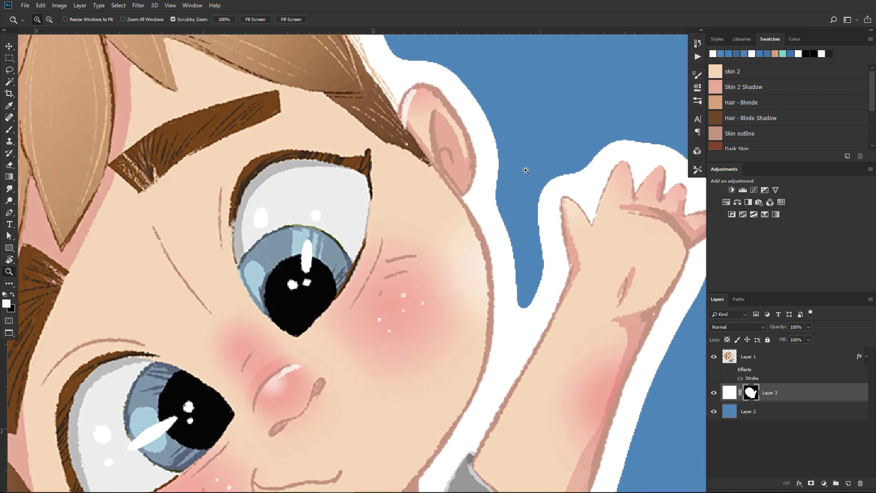
left_click(555, 297, "alt")
key("space")
scroll(570, 286, "down", 3)
scroll(571, 286, "left", 2)
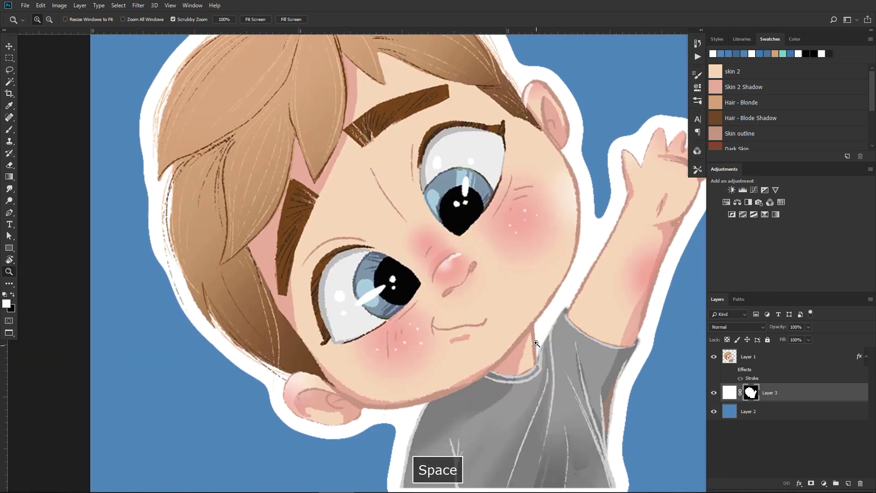
scroll(557, 350, "down", 1)
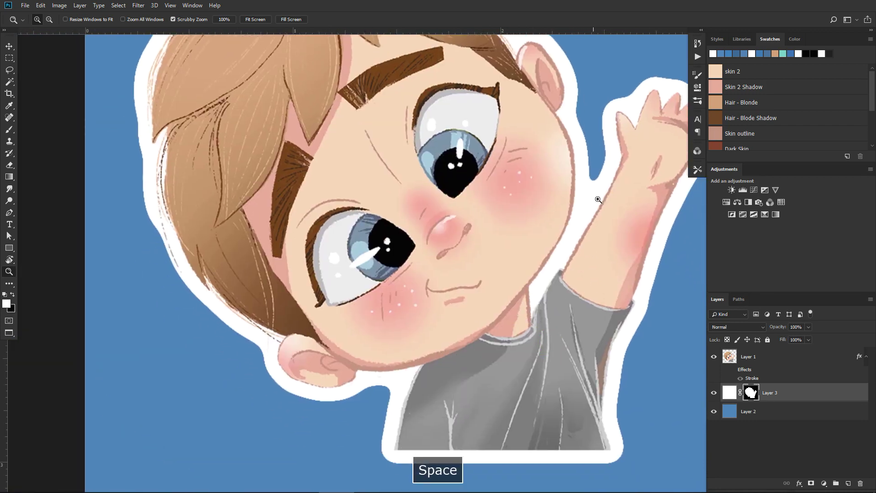
key("space")
left_click_drag(498, 239, 565, 313)
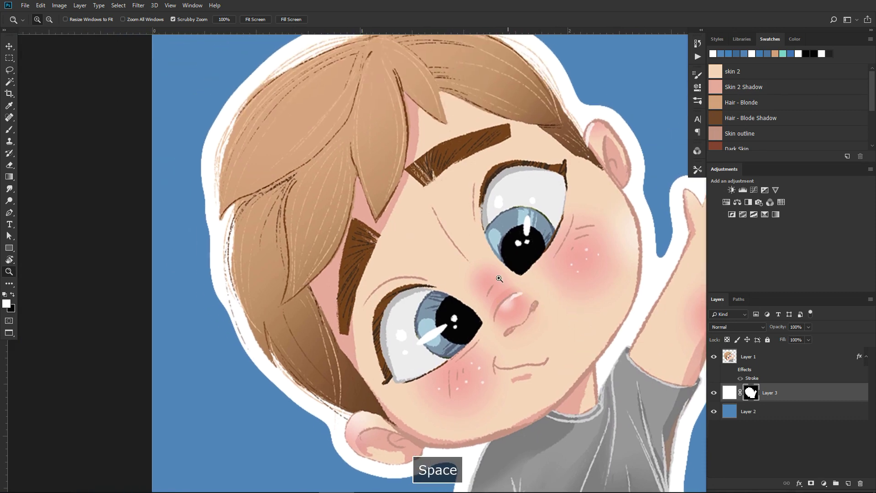
left_click_drag(453, 291, 478, 263)
left_click_drag(282, 288, 318, 287)
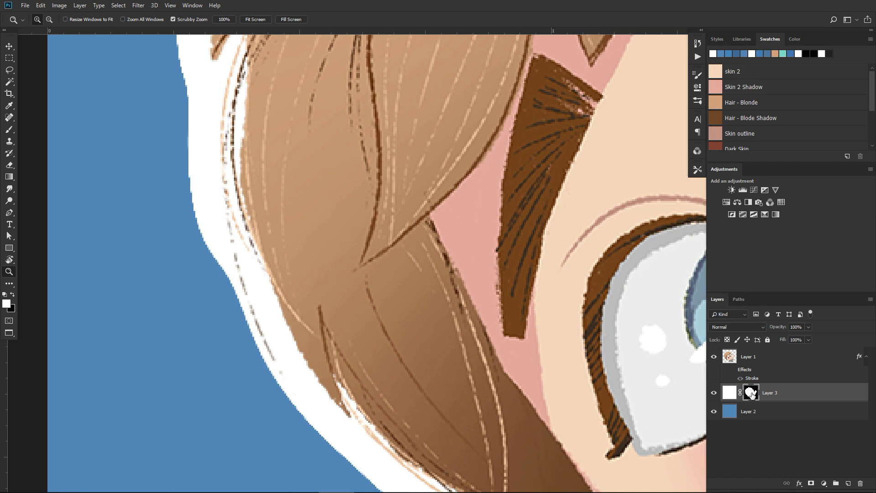
Step: Target Layer 3's mask and set up a Hard Round brush with 100% hardness and a size of 28 px
key("ctrl+2")
left_click(751, 394)
left_click(8, 131)
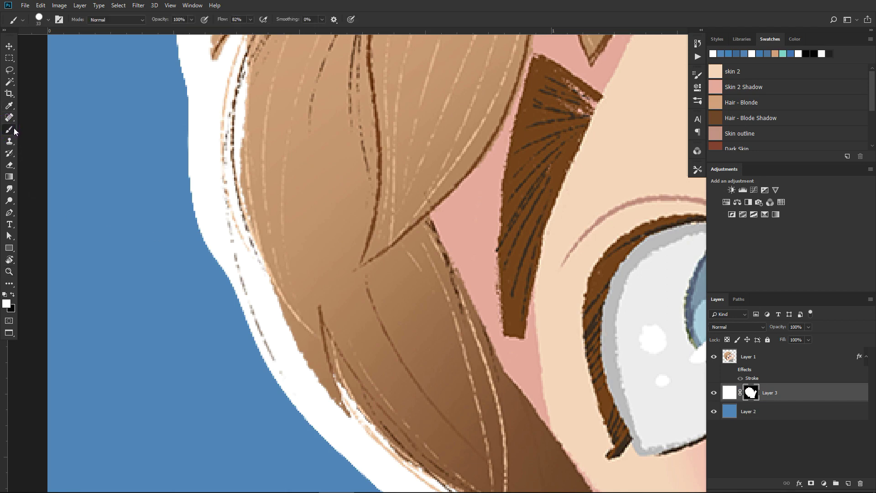
left_click(48, 19)
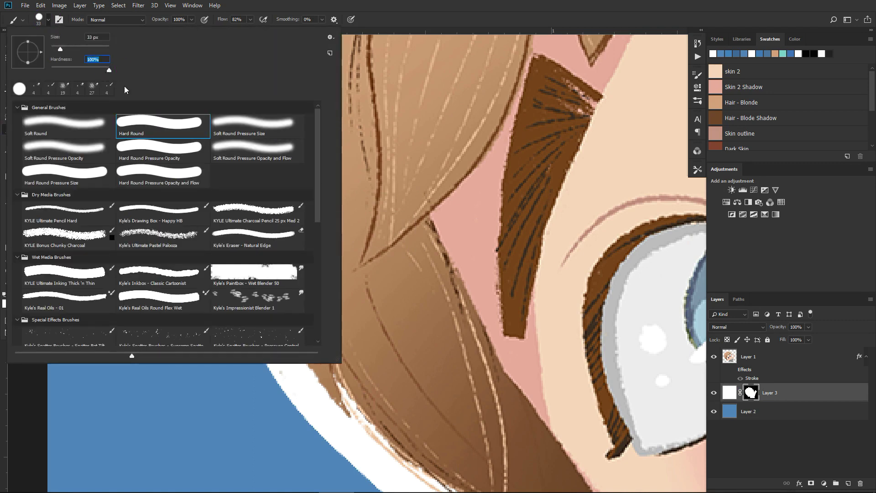
left_click(167, 125)
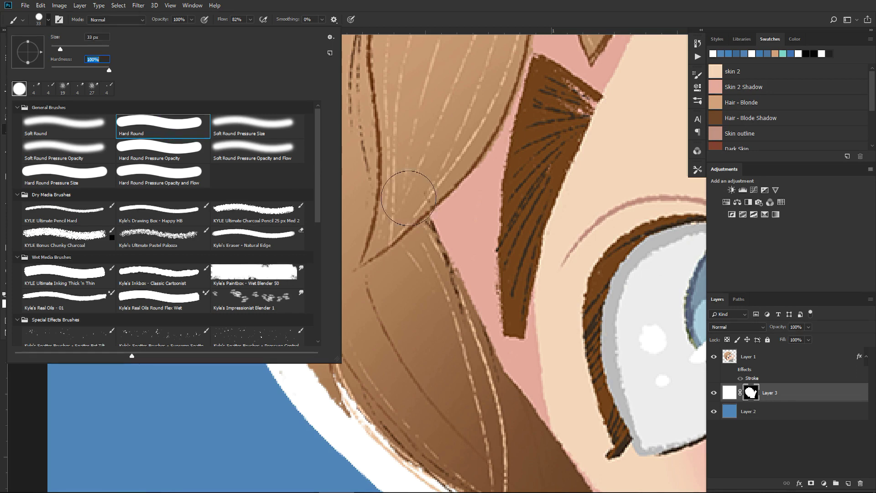
left_click(401, 178)
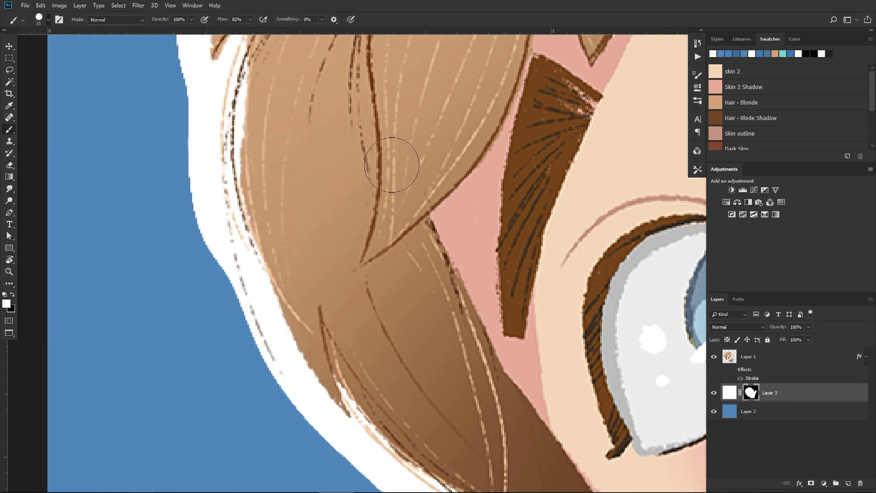
right_click(302, 275, "alt")
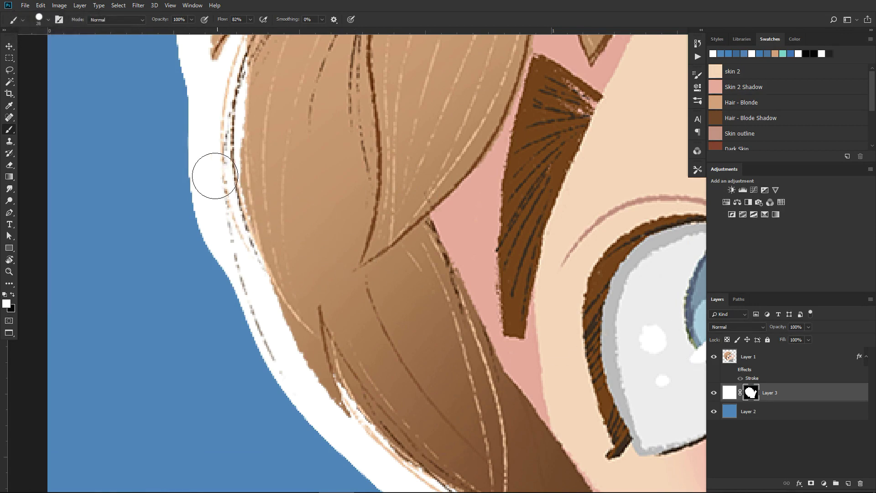
Step: Smooth the white border along the back of the boy's hair by painting with white and black on Layer 3's mask
mouse_move(210, 96)
left_mouse_down()
mouse_move(209, 186)
mouse_move(235, 283)
mouse_move(280, 374)
mouse_move(429, 484)
left_mouse_up()
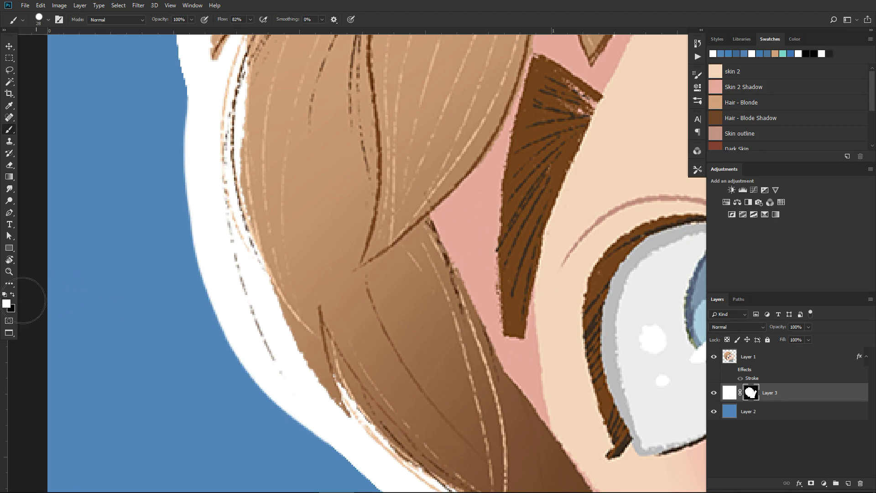
key("x")
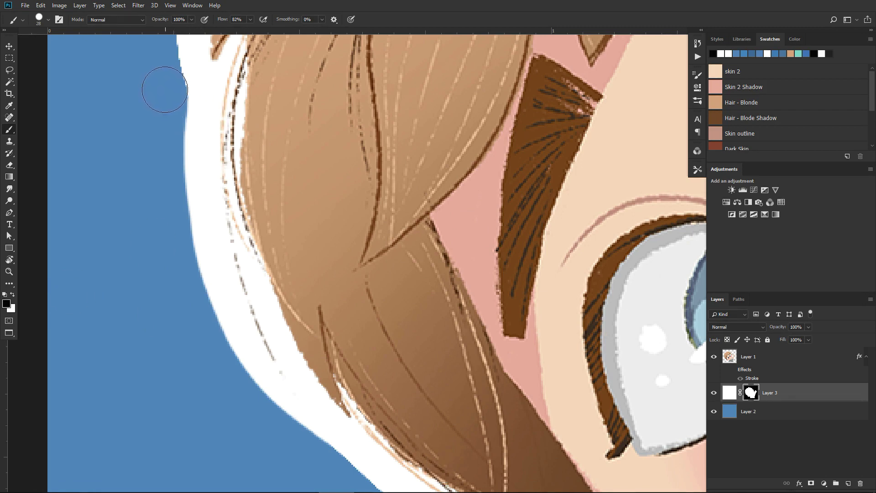
mouse_move(161, 89)
left_mouse_down()
mouse_move(190, 157)
mouse_move(201, 259)
mouse_move(320, 470)
mouse_move(347, 479)
left_mouse_up()
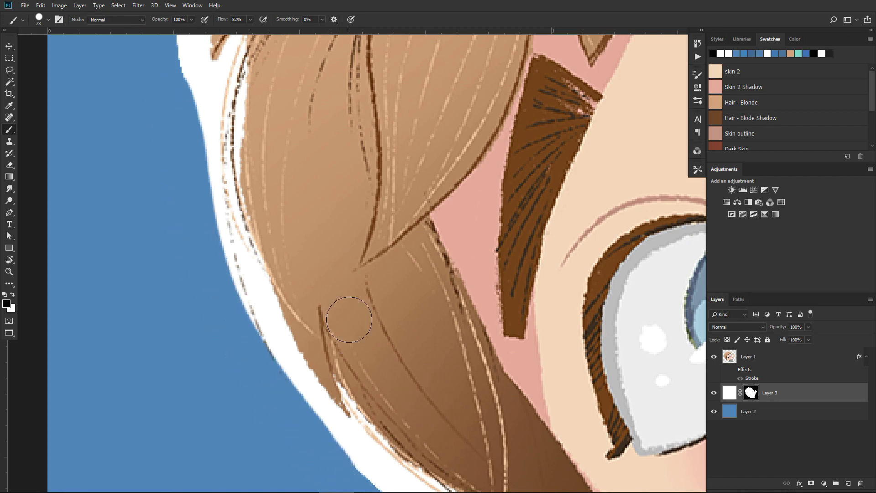
key("x")
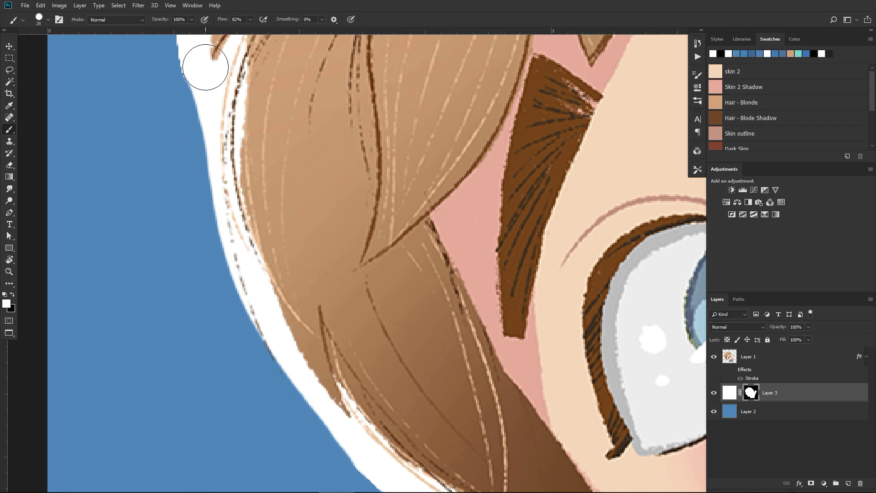
mouse_move(203, 65)
left_mouse_down()
mouse_move(221, 235)
mouse_move(268, 357)
mouse_move(338, 427)
mouse_move(432, 479)
left_mouse_up()
Step: Paint white on Layer 3's mask to fill the narrow gap between the ear and raised hand with a smooth curve
key("z")
scroll(514, 254, "down", 8)
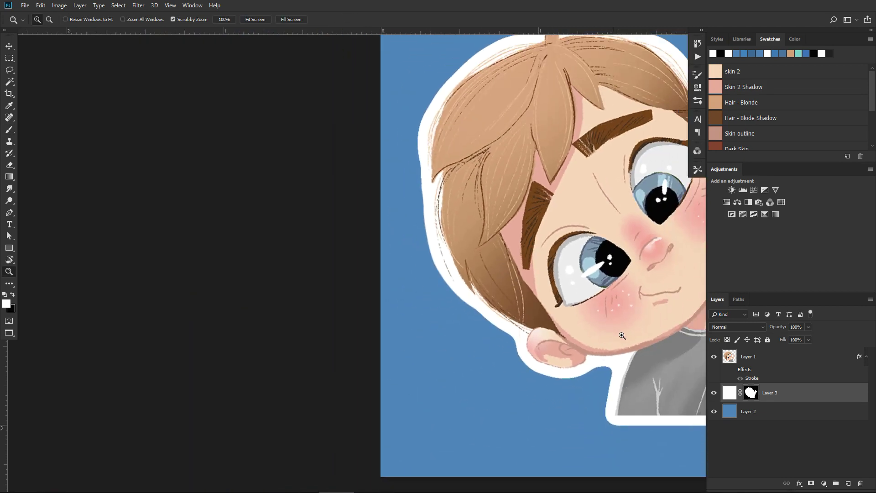
key("space")
left_click_drag(678, 373, 610, 349)
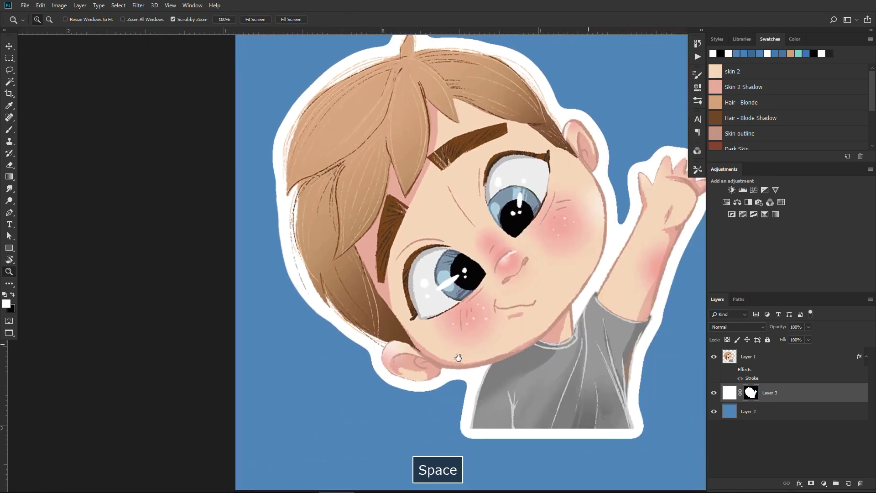
left_click_drag(641, 286, 596, 321)
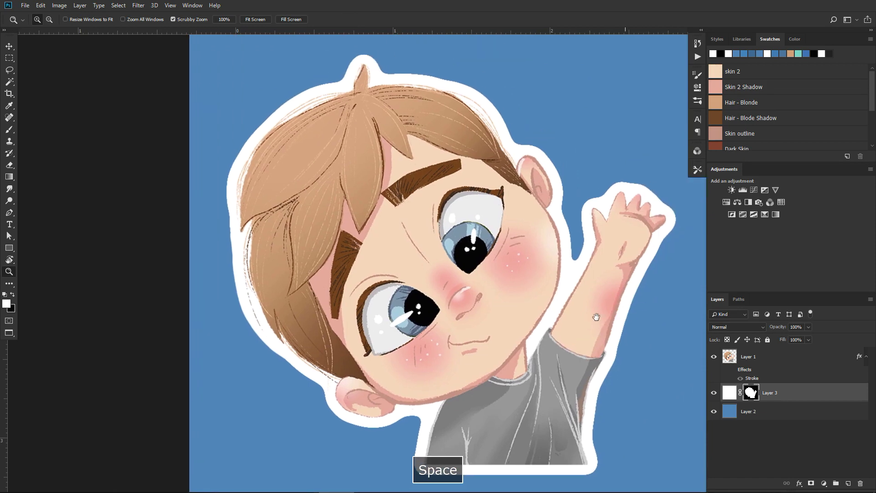
left_click_drag(599, 217, 587, 212)
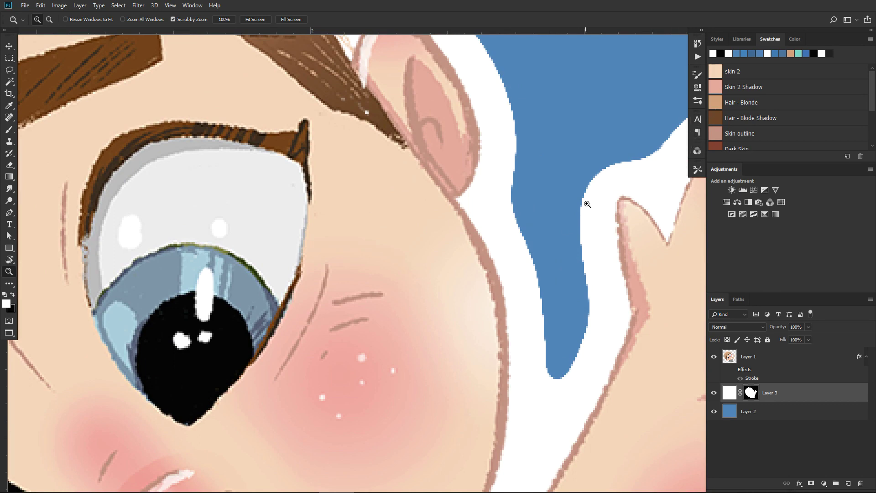
key("b")
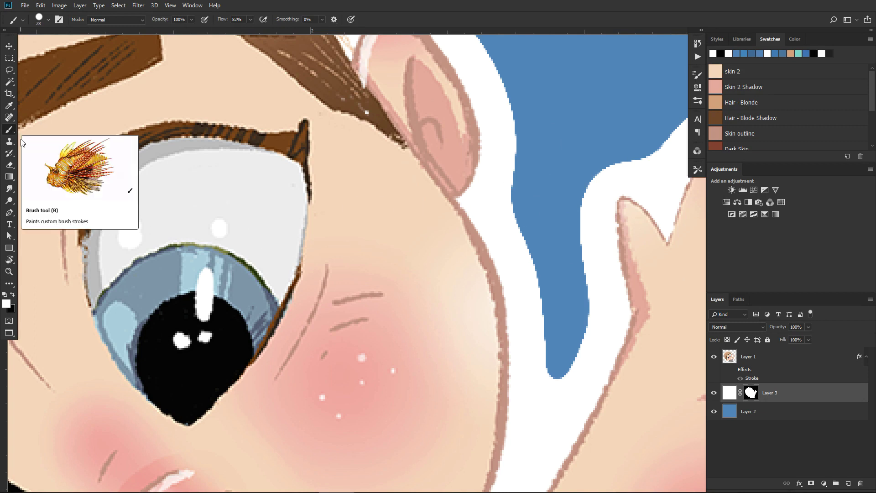
mouse_move(635, 186)
left_mouse_down()
mouse_move(601, 204)
mouse_move(560, 201)
mouse_move(521, 169)
mouse_move(483, 111)
mouse_move(525, 173)
mouse_move(507, 205)
mouse_move(566, 258)
mouse_move(555, 342)
mouse_move(547, 292)
mouse_move(581, 347)
left_mouse_up()
mouse_move(622, 195)
left_mouse_down()
mouse_move(581, 197)
mouse_move(532, 172)
mouse_move(498, 133)
left_mouse_up()
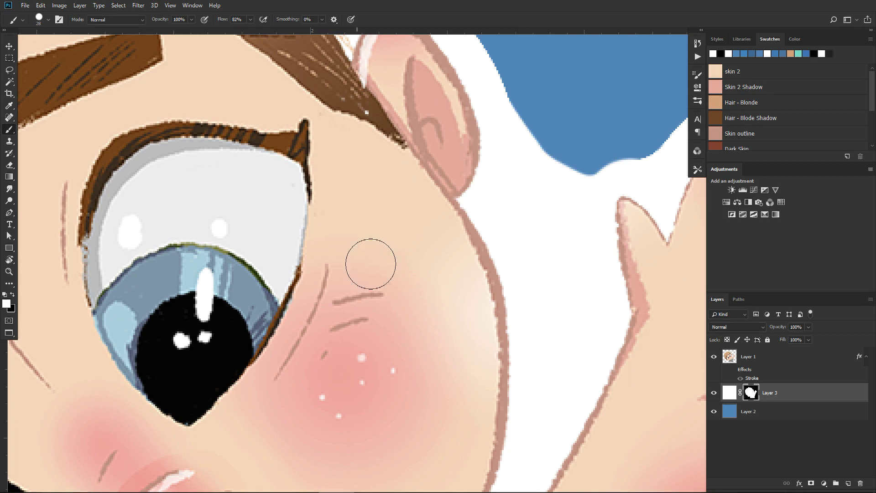
mouse_move(644, 187)
left_mouse_down()
mouse_move(568, 178)
mouse_move(491, 115)
left_mouse_up()
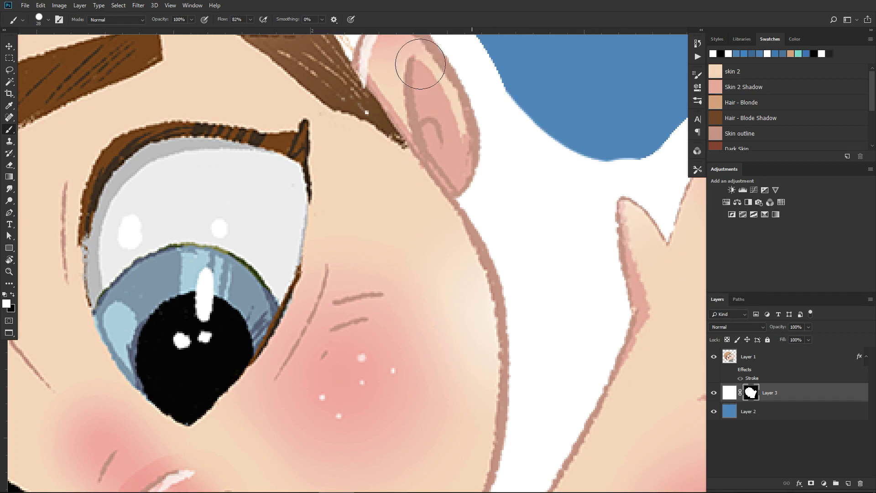
Step: Fit the whole sticker in view and hide the blue background on Layer 2
key("z")
left_click_drag(612, 251, 564, 288)
key("space")
left_click_drag(623, 328, 593, 307)
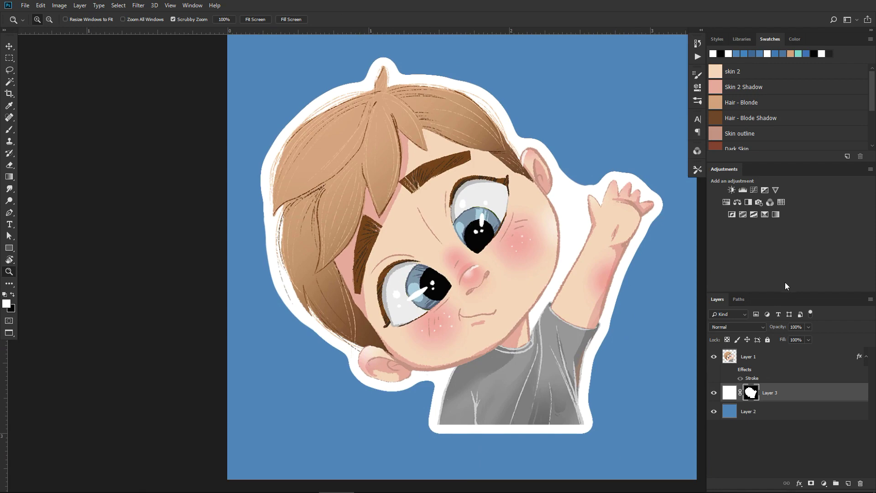
left_click(715, 413)
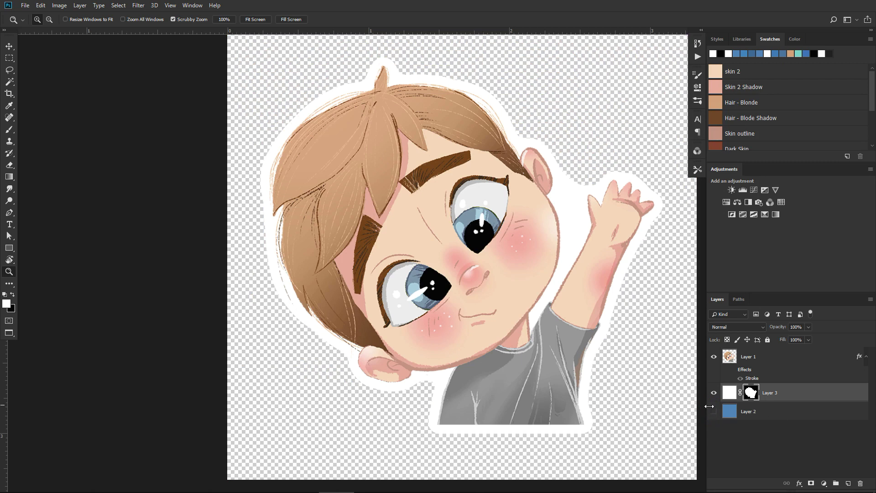
Step: Save the sticker as the PNG file "Boy 1 Sticker - White Outline.png" with the smallest file size option
left_click(25, 7)
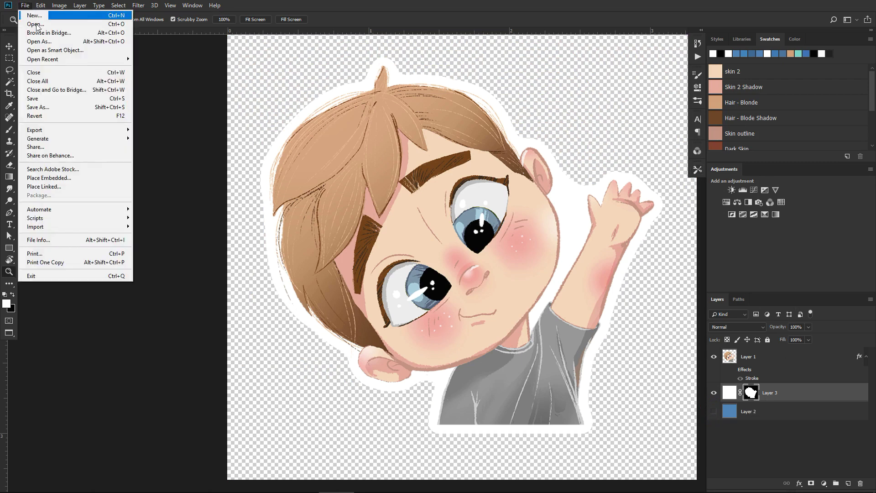
left_click(65, 108)
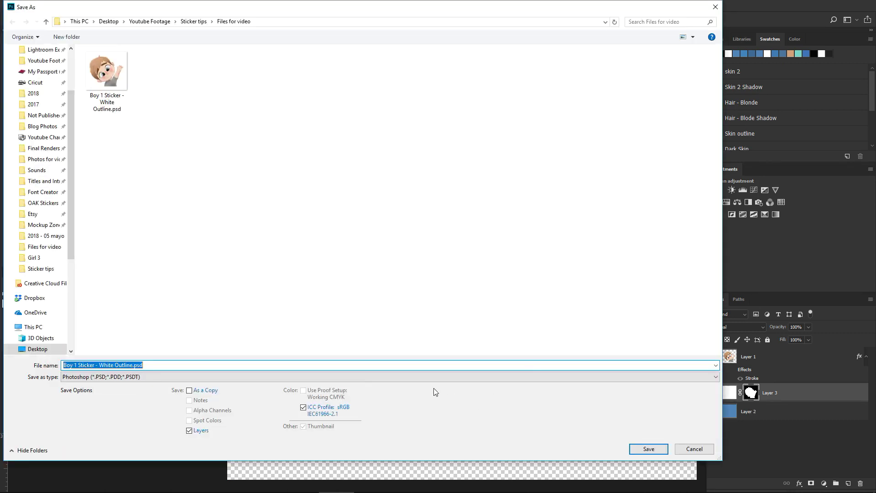
left_click(440, 379)
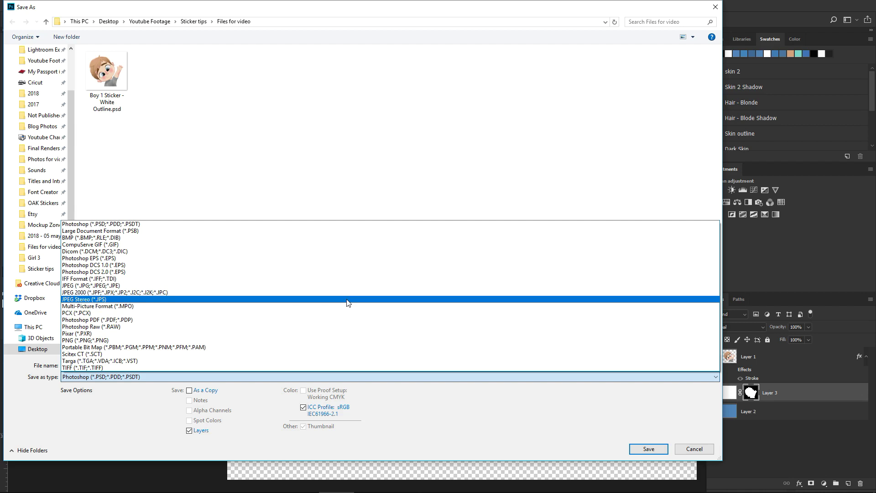
left_click(338, 341)
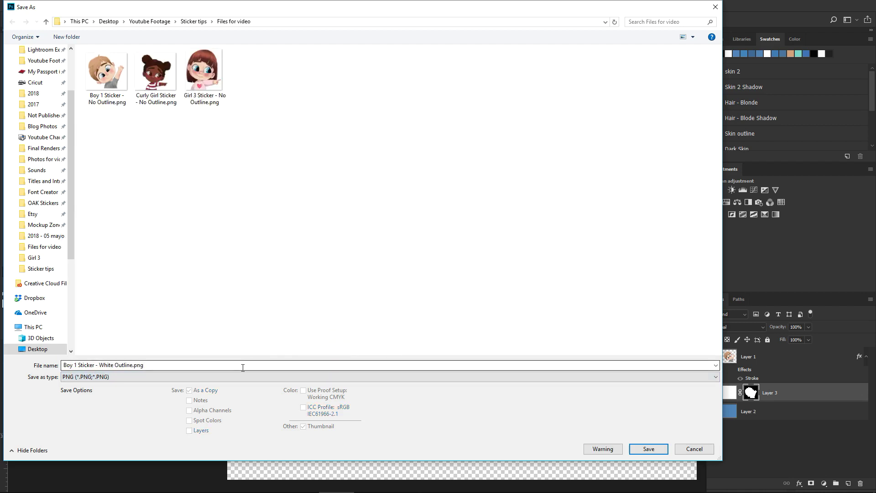
left_click(120, 365)
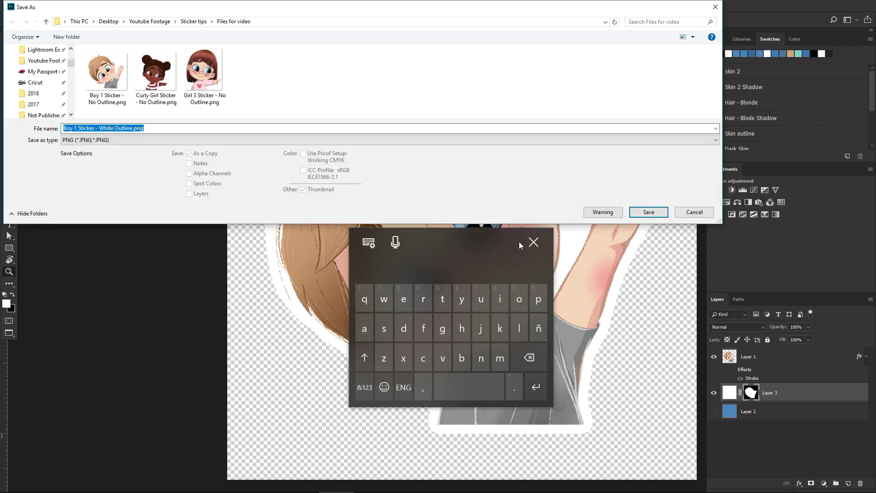
left_click(520, 242)
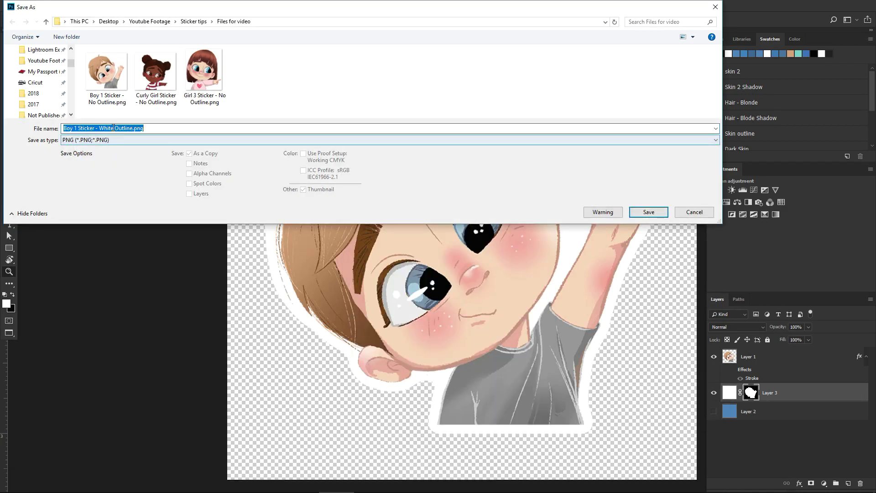
left_click(113, 128)
double_click(106, 128)
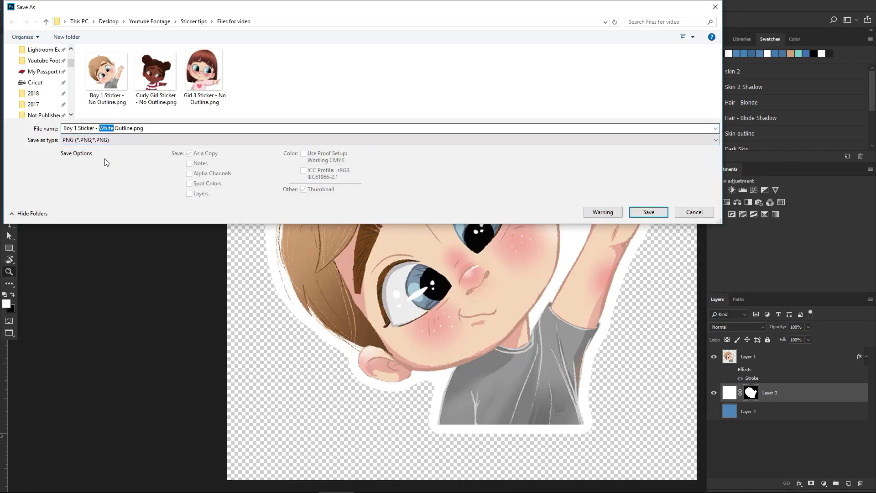
left_click(648, 212)
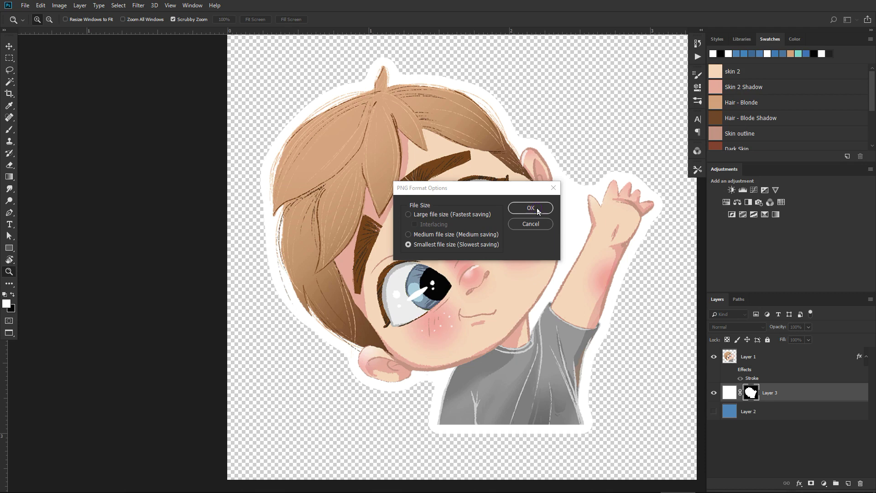
key("space")
left_click(518, 207)
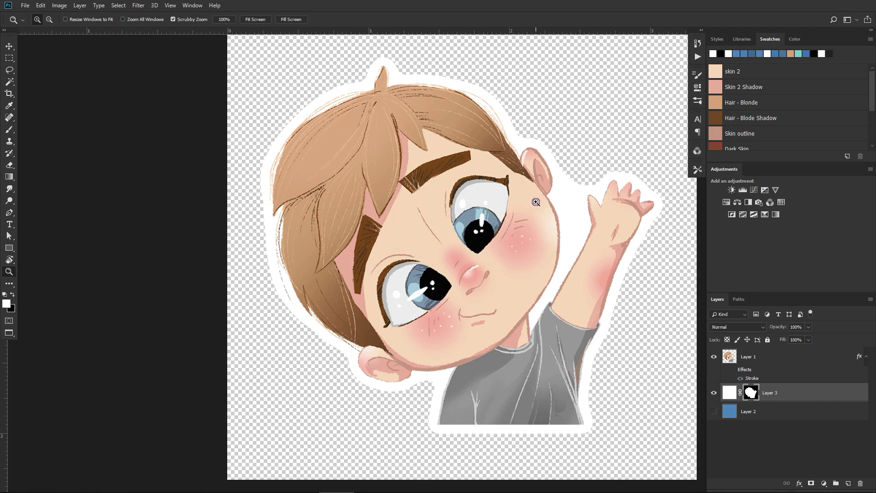
Step: Switch to the Chrome browser, go to pixlr.com and launch the Pixlr Editor web app
scroll(536, 202, "down", 1)
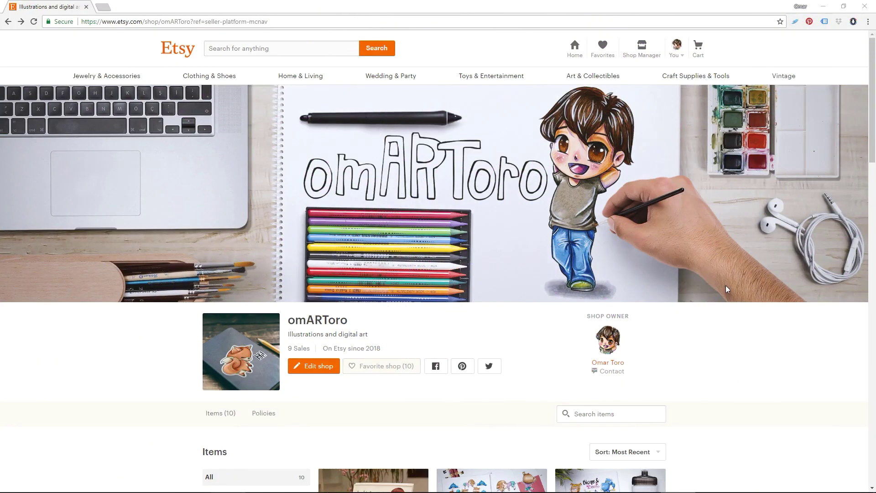
left_click(545, 21)
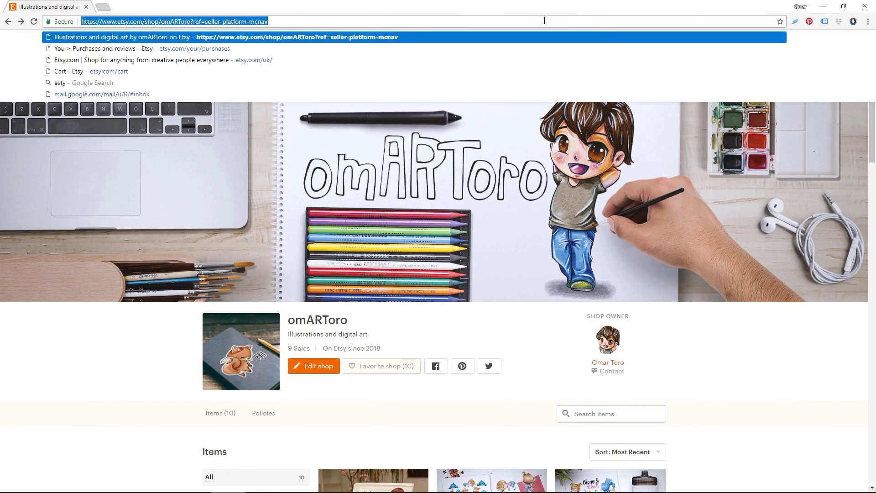
type("pixlr")
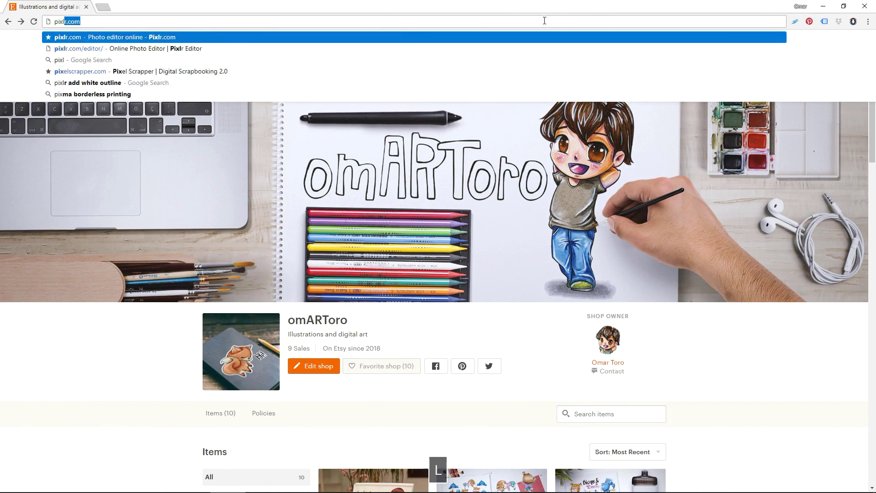
type(".com")
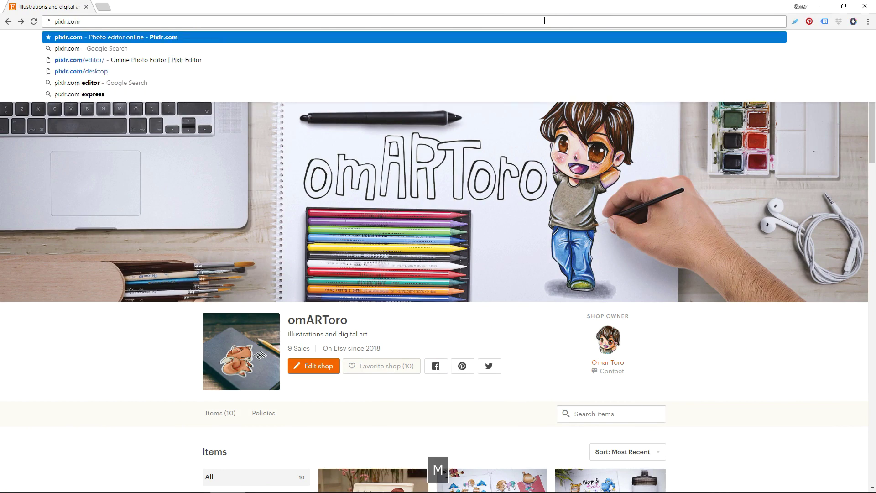
key("Return")
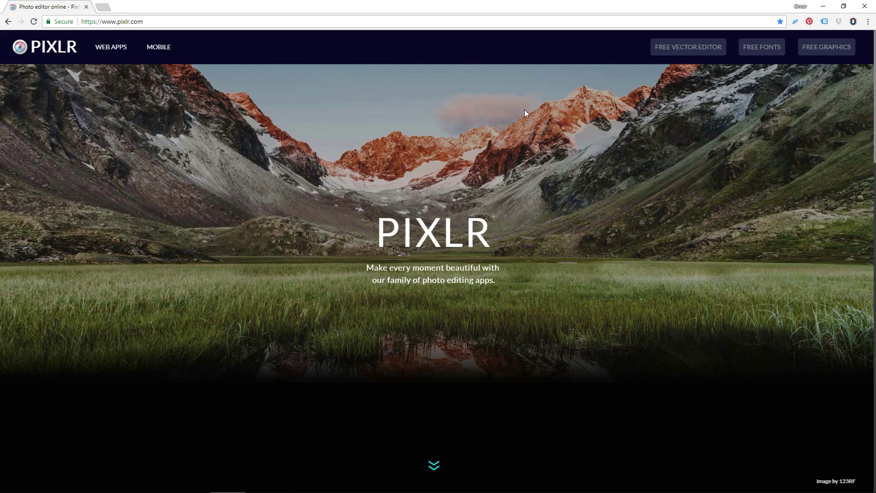
scroll(502, 183, "down", 3)
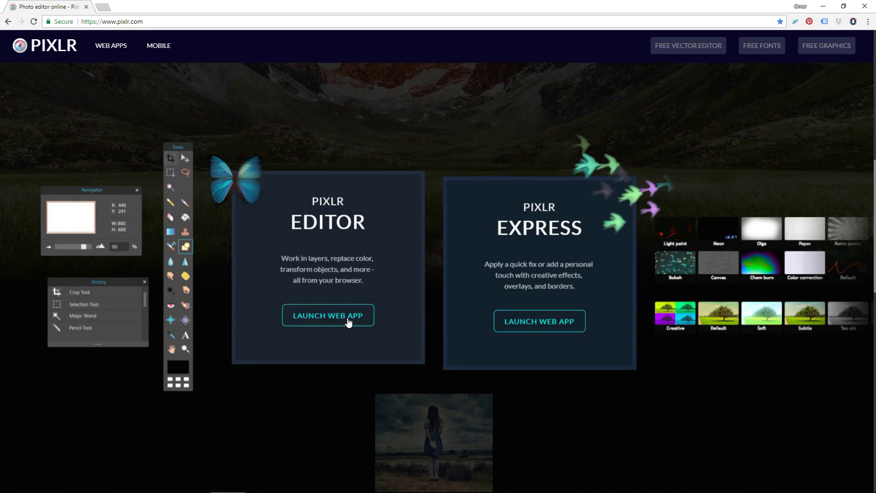
left_click(337, 324)
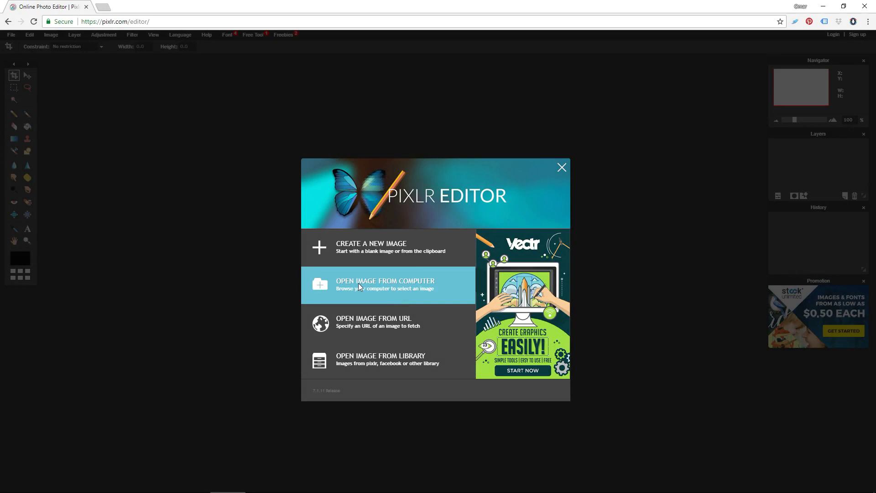
Step: Open "Girl 3 Sticker - No Outline.png" from the computer and maximize its image window
left_click(400, 286)
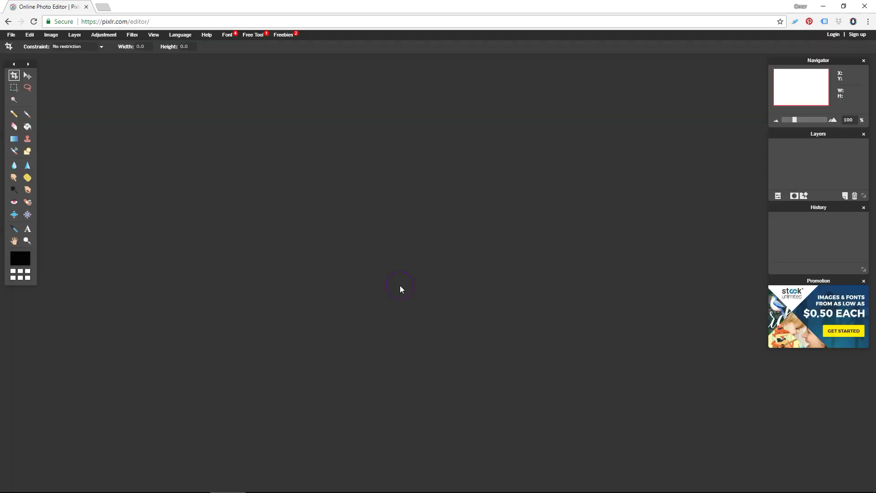
left_click(288, 82)
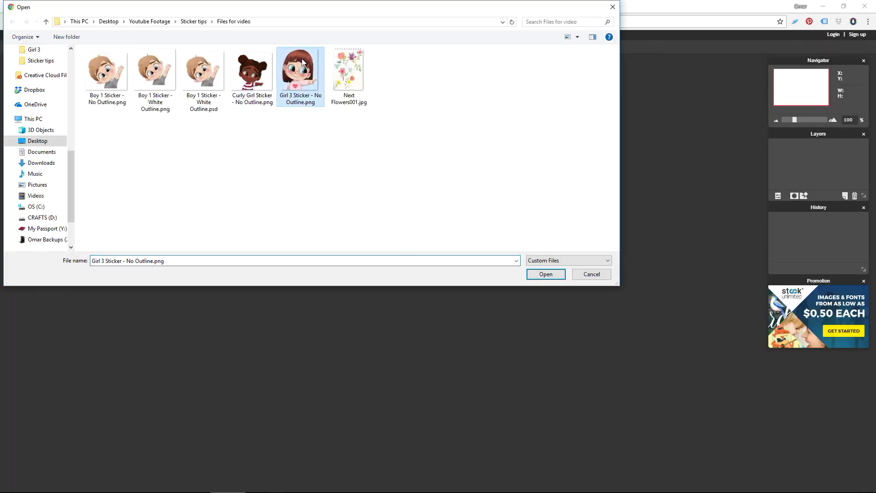
left_click(546, 274)
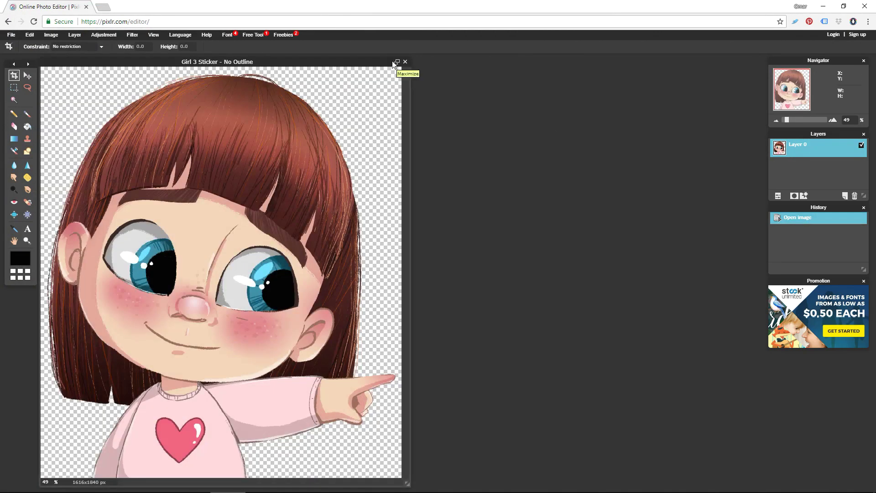
left_click_drag(363, 66, 516, 69)
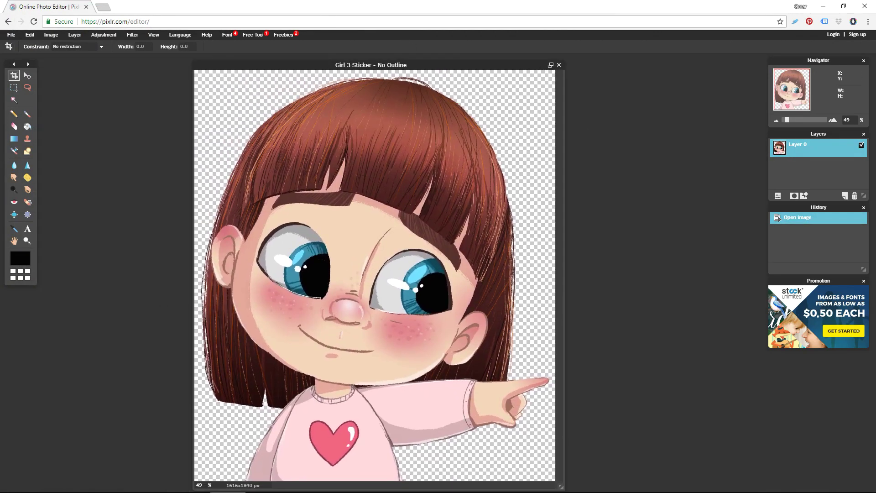
left_click(551, 66)
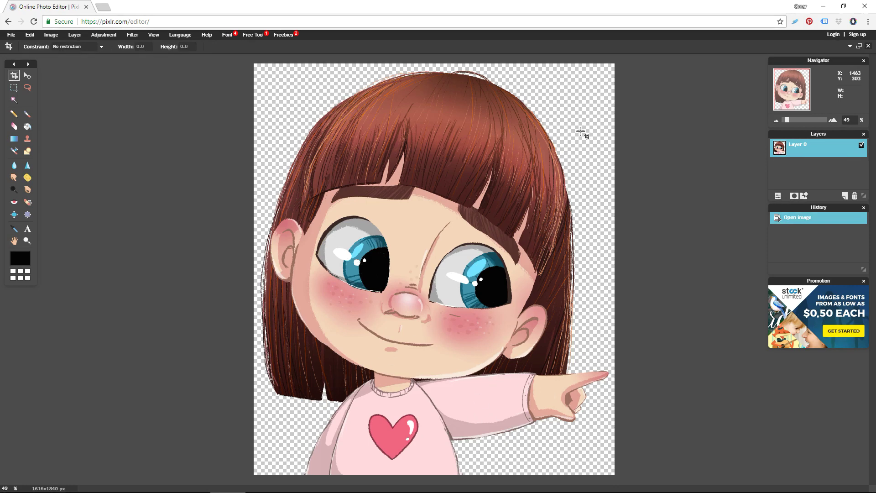
Step: Enlarge the canvas to 1800 by 2000 pixels with a centred anchor to leave room around the girl
left_click(53, 39)
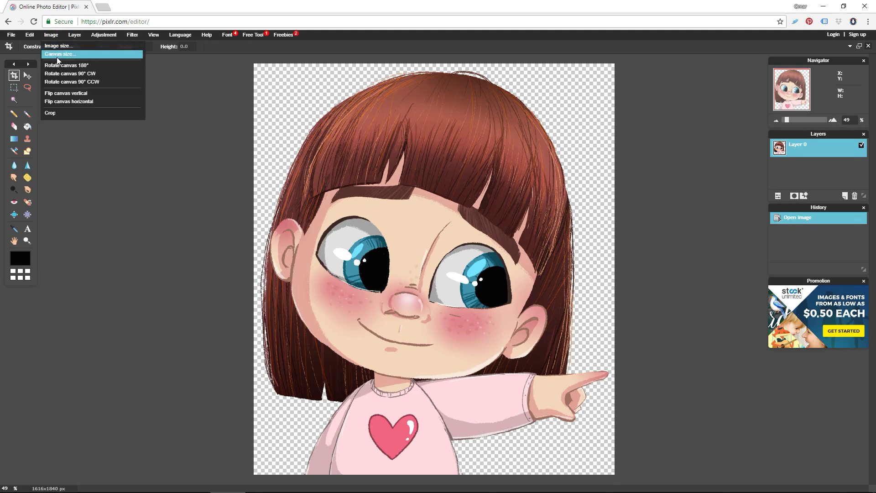
left_click(58, 55)
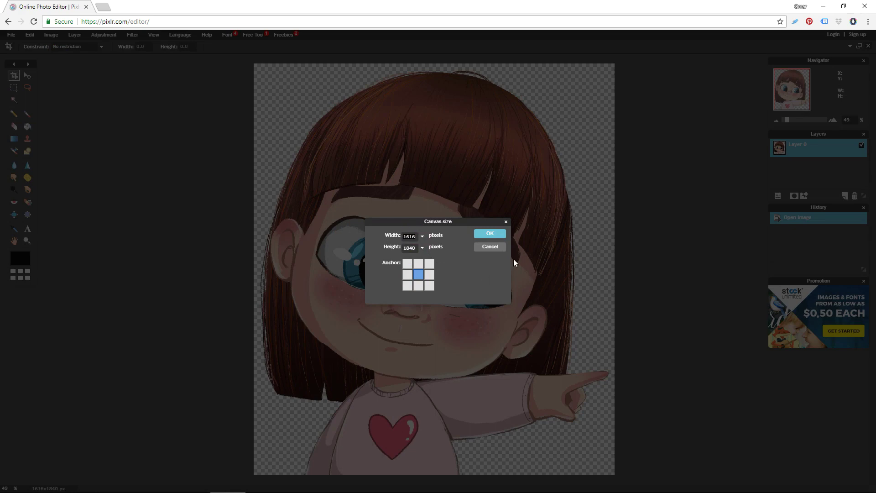
type("18002")
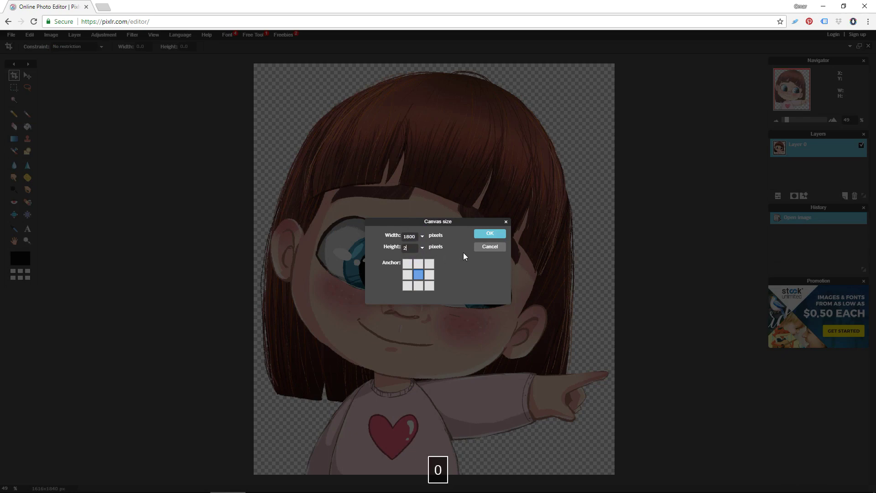
type("000")
left_click(488, 234)
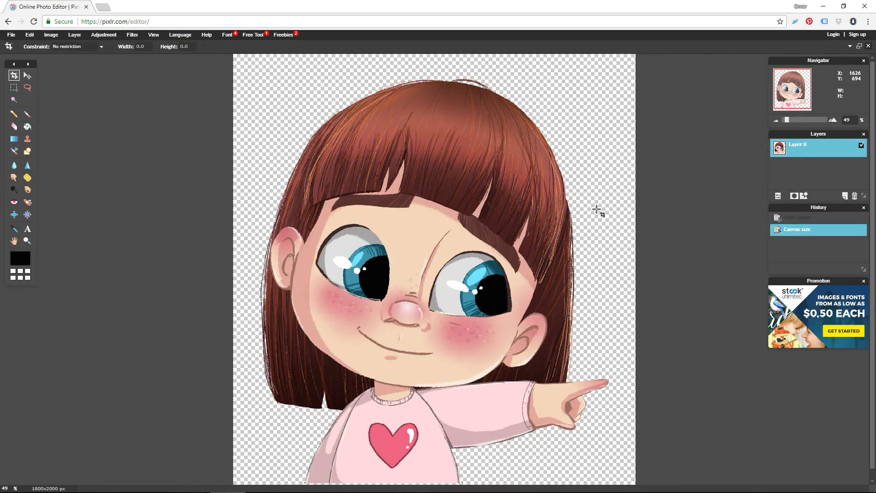
scroll(558, 242, "up", 1)
scroll(528, 268, "down", 3)
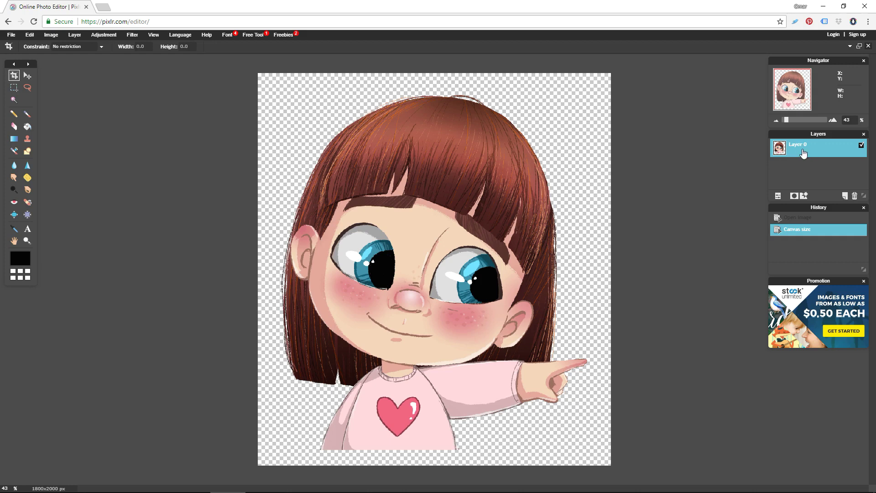
Step: Apply an Outer glow layer style to Layer 0 with opacity 100, hardness 10 and size 38
left_click(803, 196)
left_click_drag(482, 173, 690, 76)
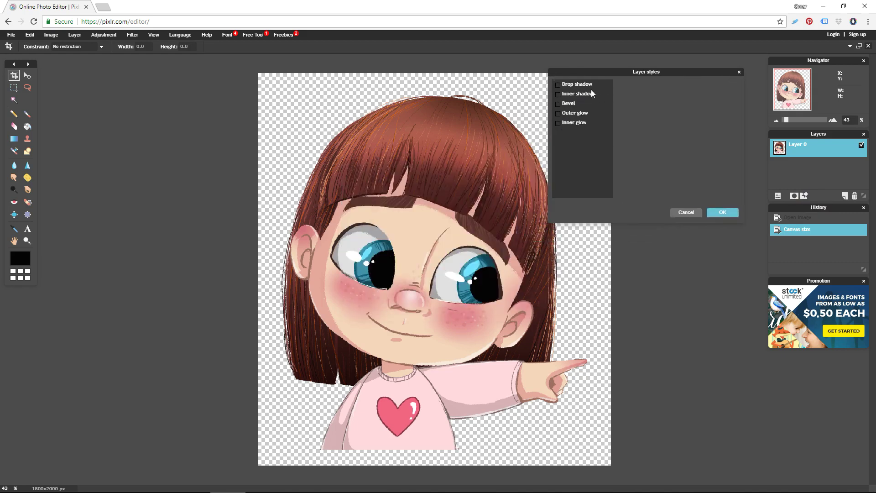
left_click(578, 114)
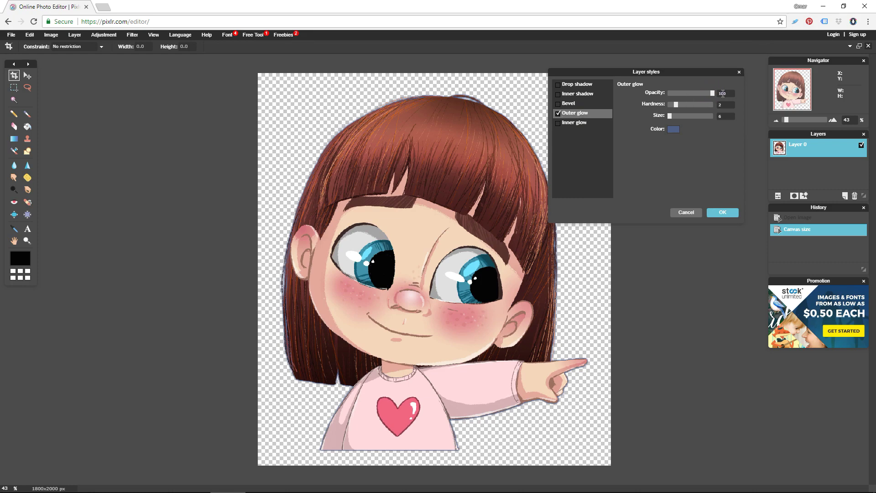
mouse_move(675, 107)
left_mouse_down()
mouse_move(715, 103)
mouse_move(679, 116)
left_mouse_up()
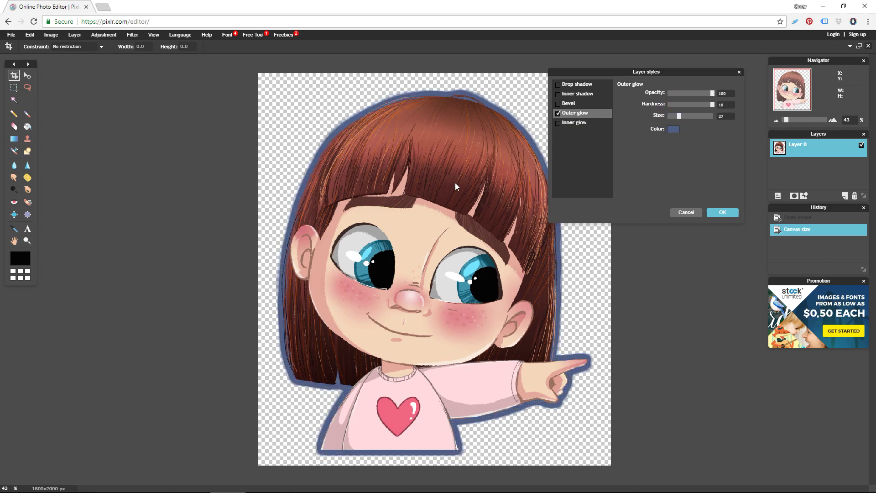
left_click_drag(680, 117, 684, 117)
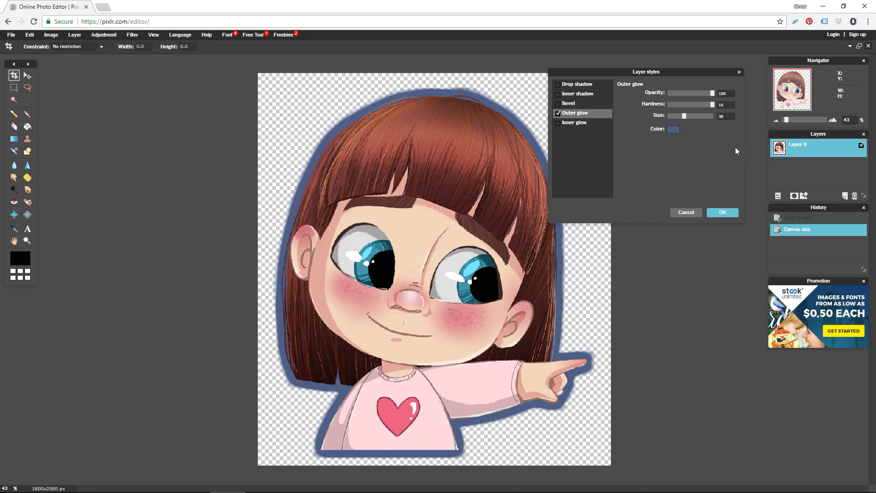
left_click(724, 212)
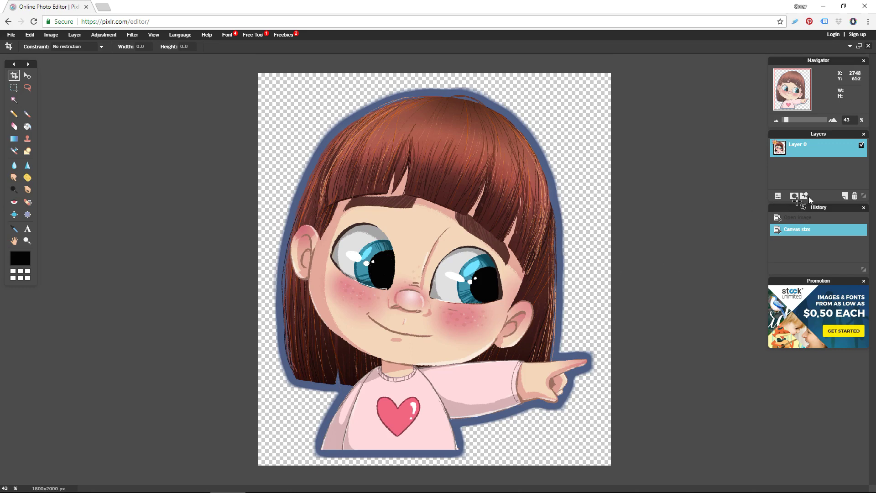
Step: Add an empty layer beneath the girl's Layer 0 and make Layer 0 active again
left_click(848, 197)
mouse_move(807, 168)
left_mouse_down()
mouse_move(807, 175)
mouse_move(813, 158)
left_mouse_up()
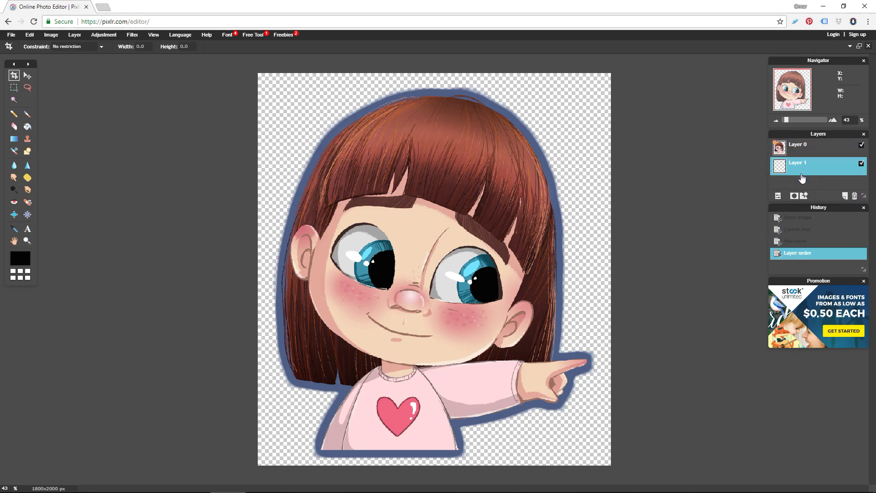
left_click(804, 154)
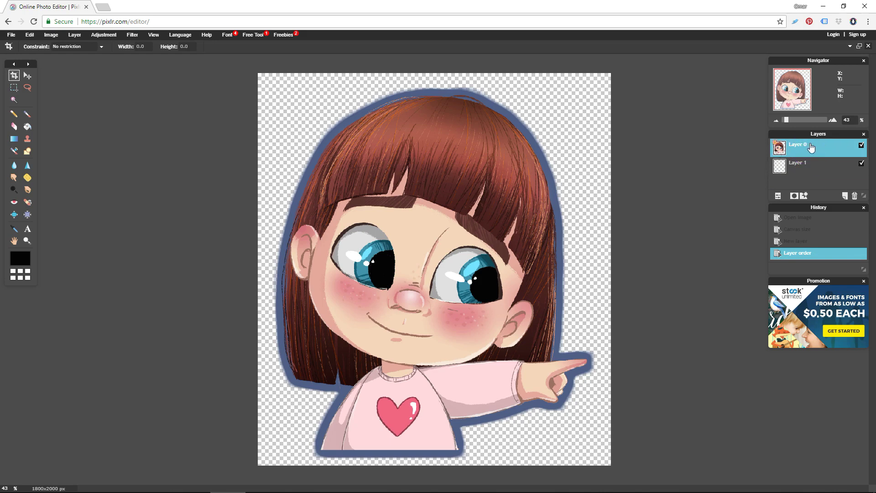
Step: Merge the visible layers and apply an Outer glow with opacity 100, hardness 10 and size 29 to the merged layer
right_click(821, 144)
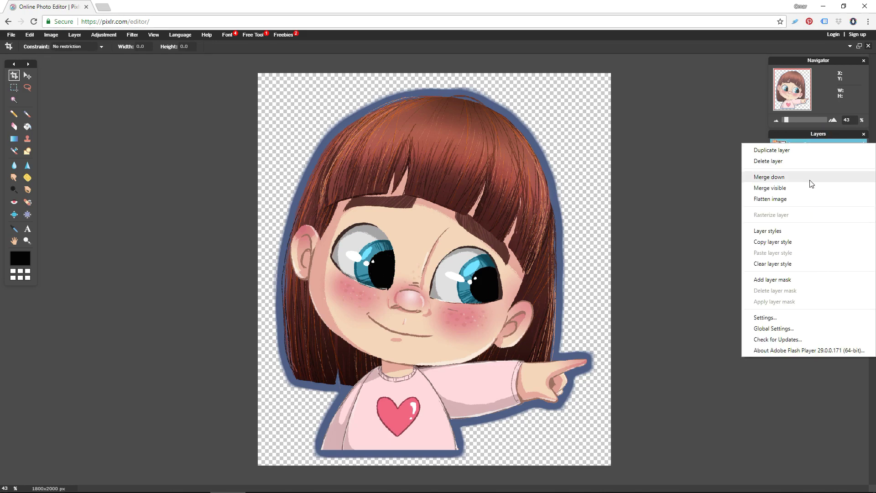
left_click(781, 188)
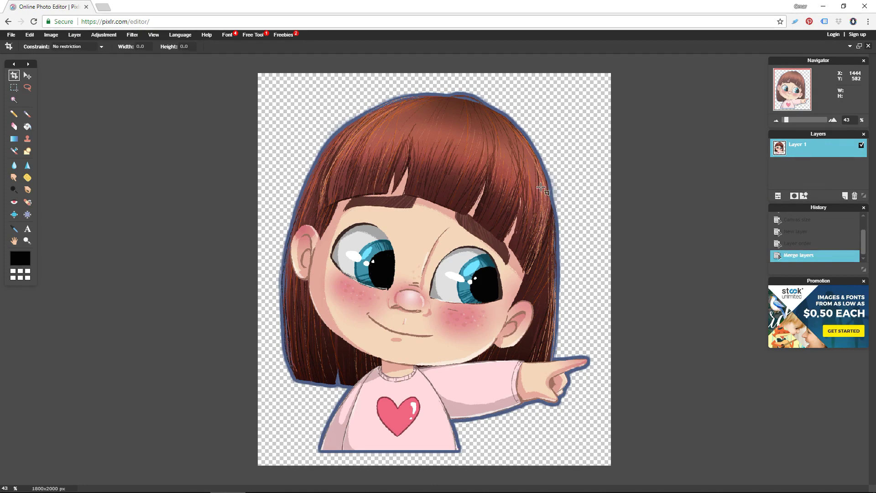
left_click(805, 198)
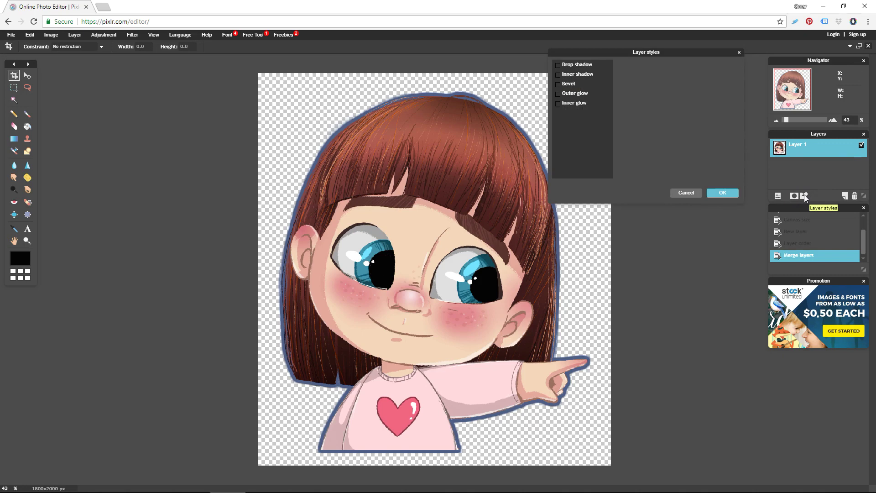
left_click(583, 95)
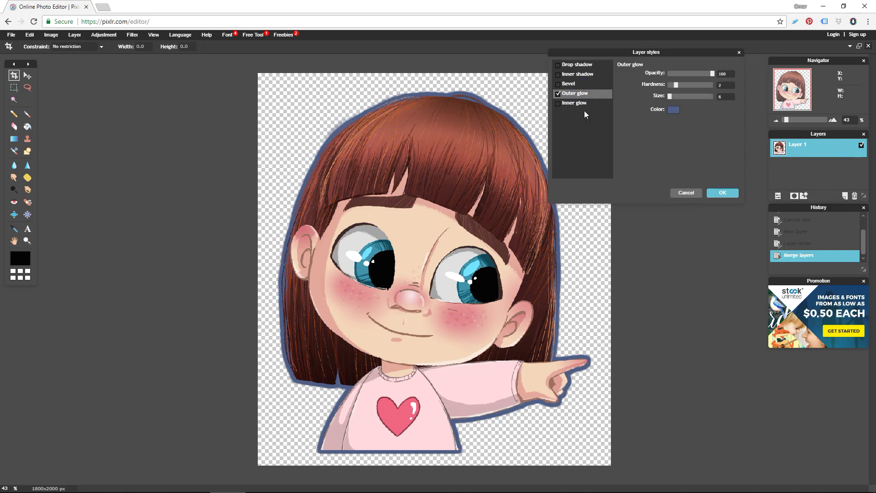
left_click_drag(678, 87, 713, 85)
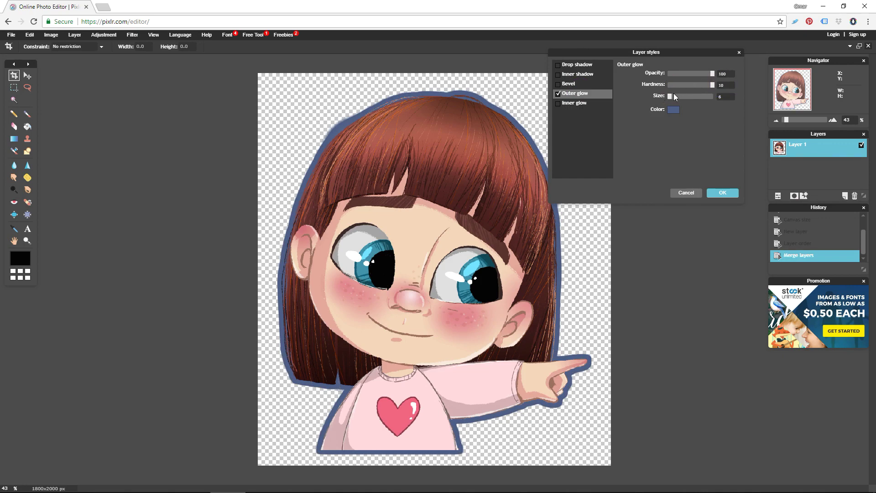
left_click_drag(671, 96, 676, 97)
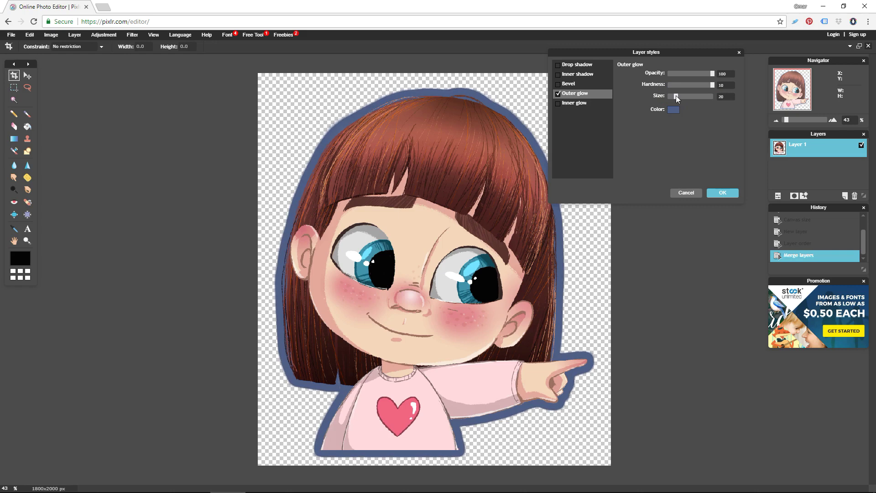
left_click_drag(675, 95, 680, 95)
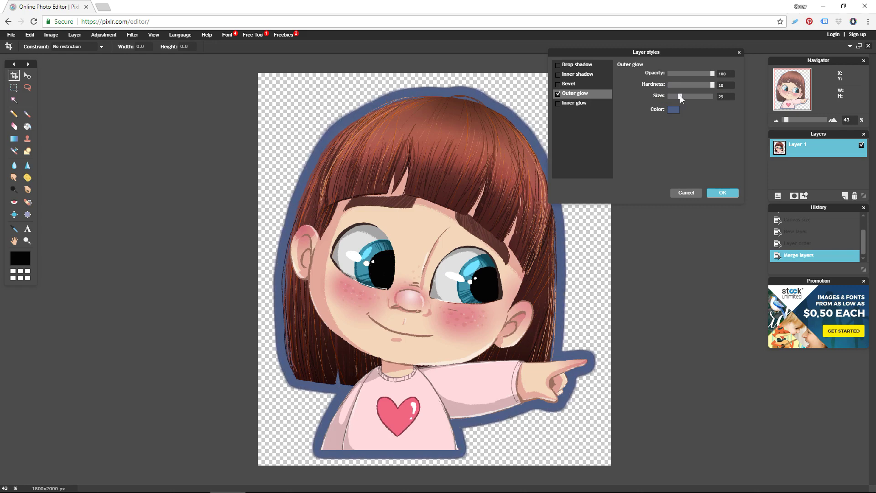
left_click(719, 193)
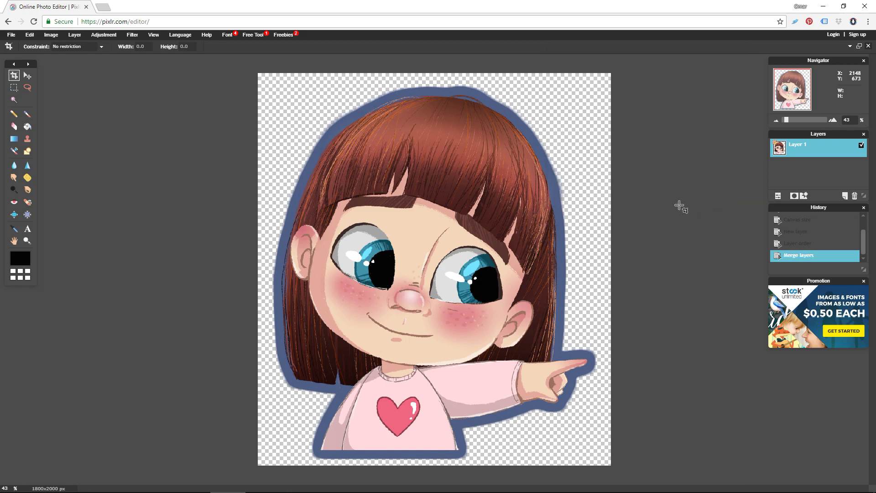
Step: Add an empty layer beneath the girl's Layer 1 and merge the two layers together
left_click(844, 195)
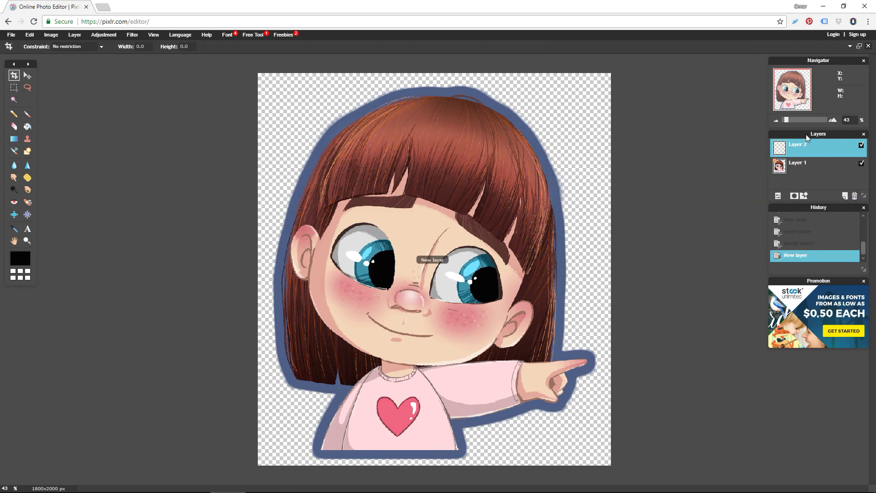
left_click_drag(803, 152, 803, 178)
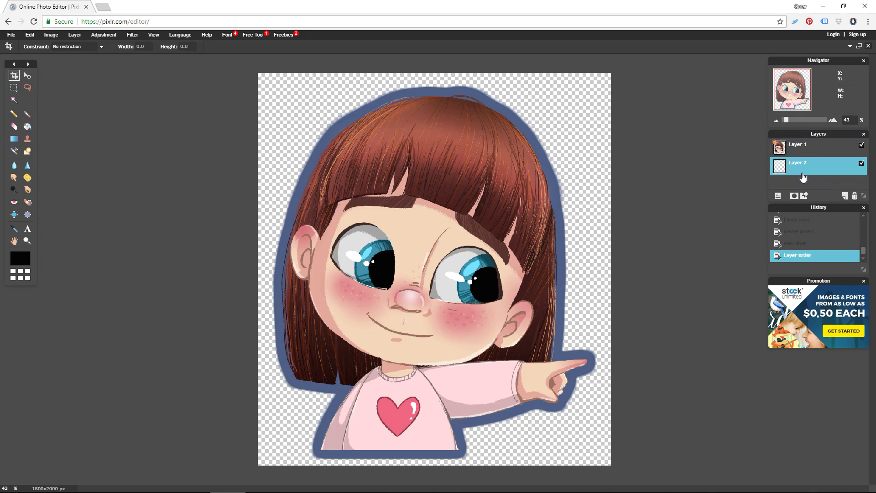
right_click(804, 149)
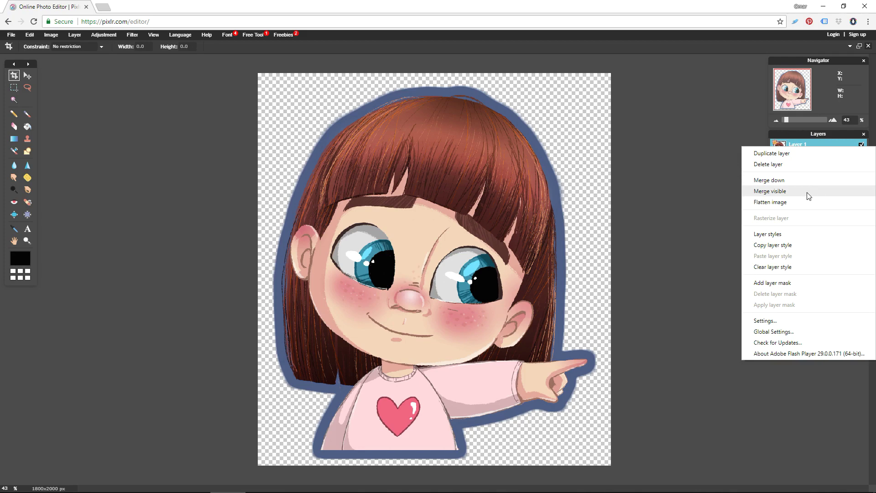
left_click(782, 196)
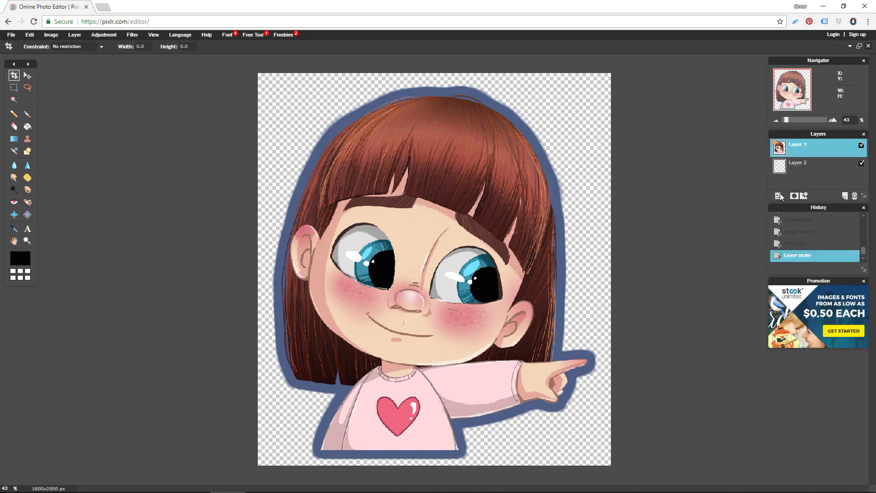
Step: Apply an Outer glow with opacity 100, hardness 10 and size 3 to the merged girl layer
left_click(804, 195)
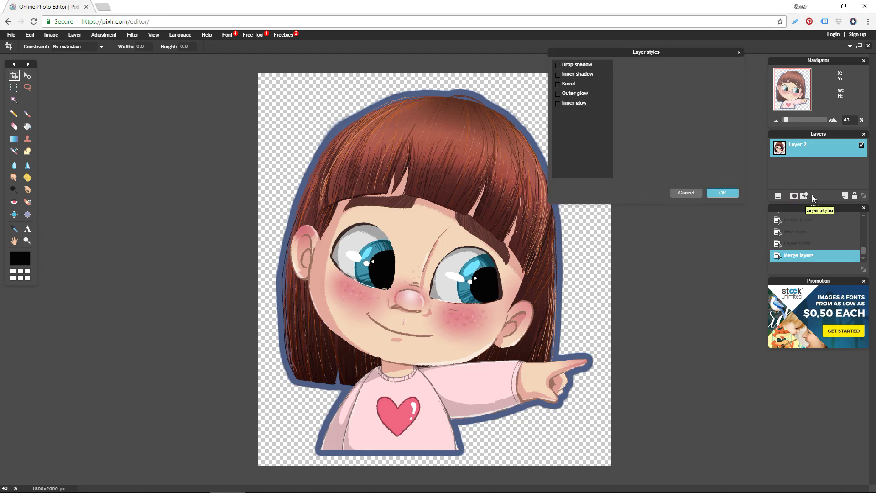
left_click(572, 95)
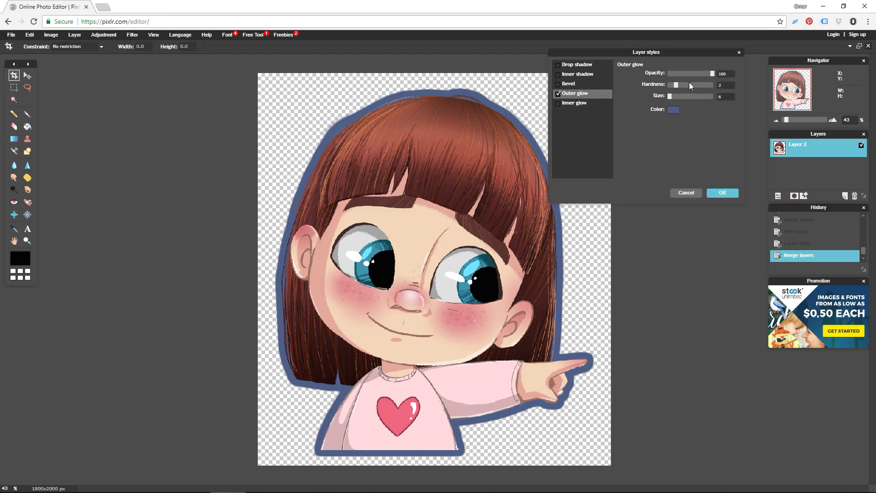
left_click_drag(676, 85, 748, 83)
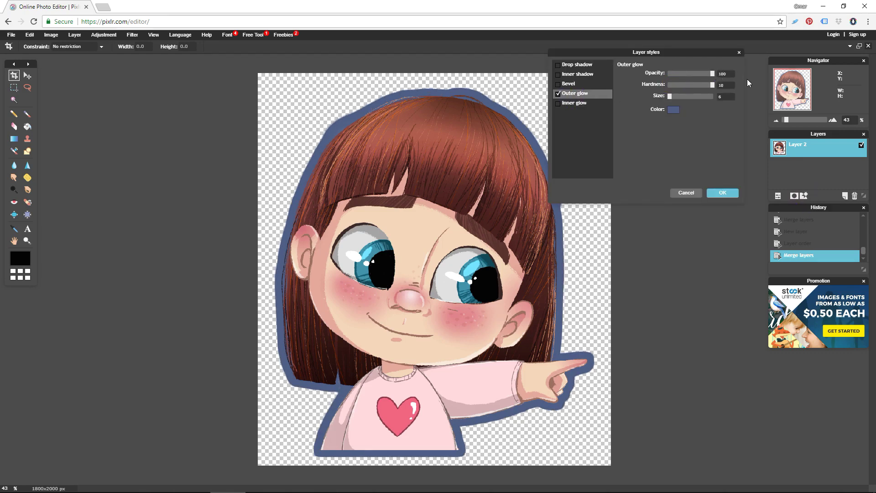
left_click_drag(677, 54, 741, 68)
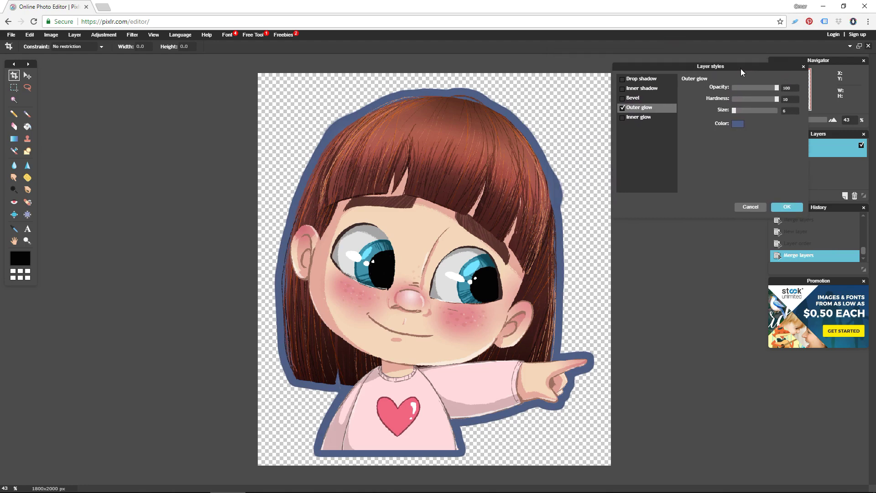
mouse_move(733, 110)
left_mouse_down()
mouse_move(741, 111)
mouse_move(733, 111)
left_mouse_up()
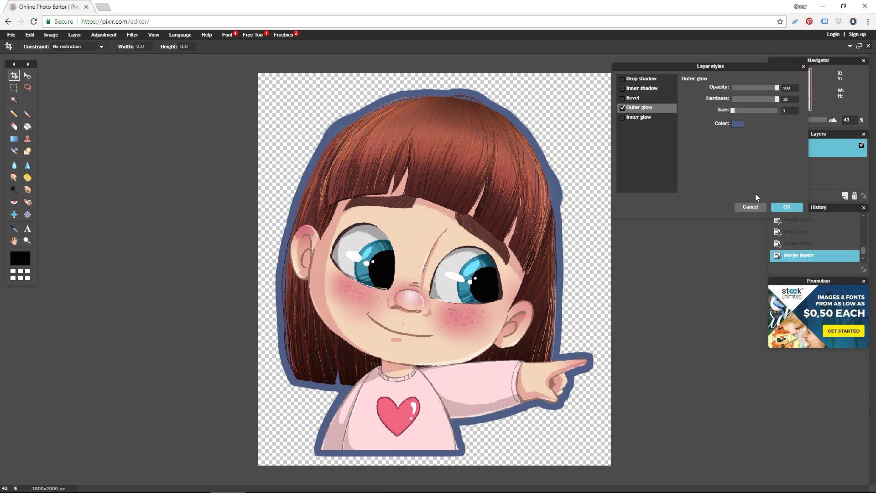
left_click(785, 208)
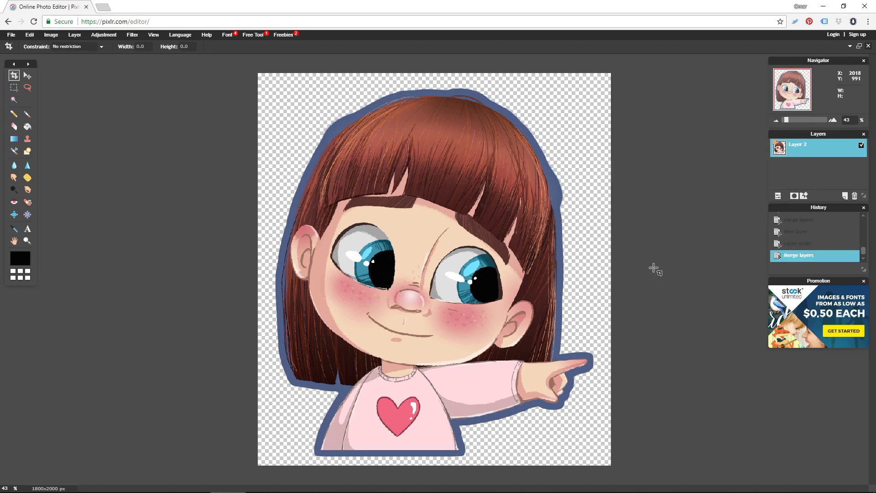
Step: Save the image to the computer as a transparent PNG named "Girl 3 Sticker - White Outline" in the "Files for video" folder
left_click(10, 34)
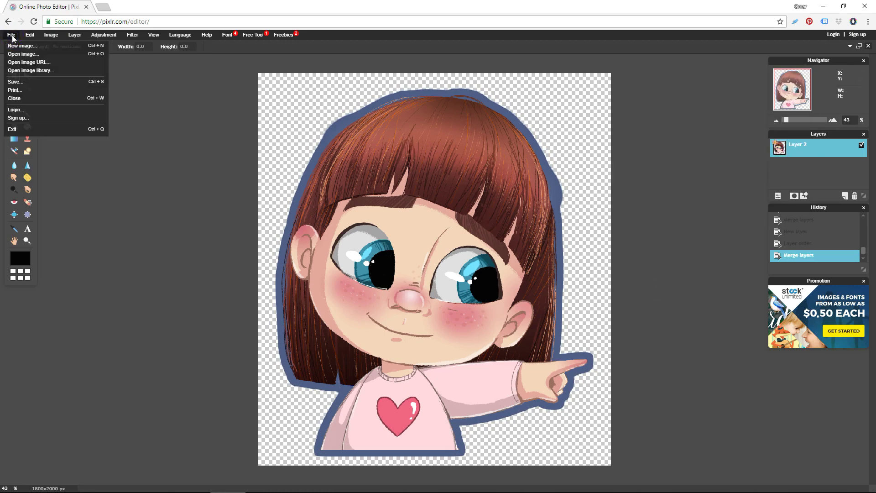
left_click(23, 82)
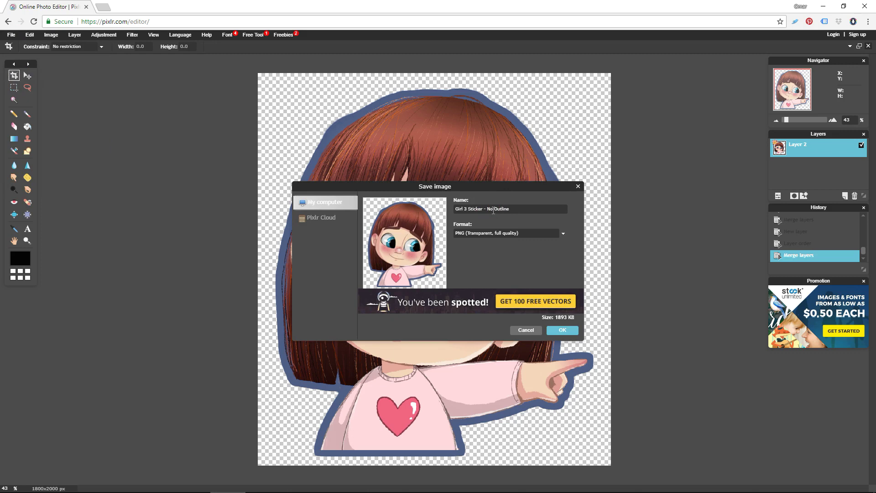
key("ctrl+shift+Left")
type("With")
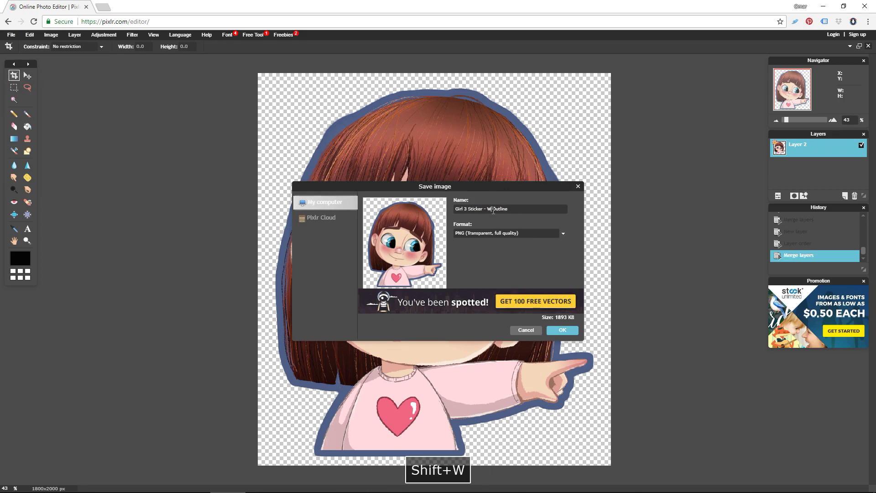
type("w")
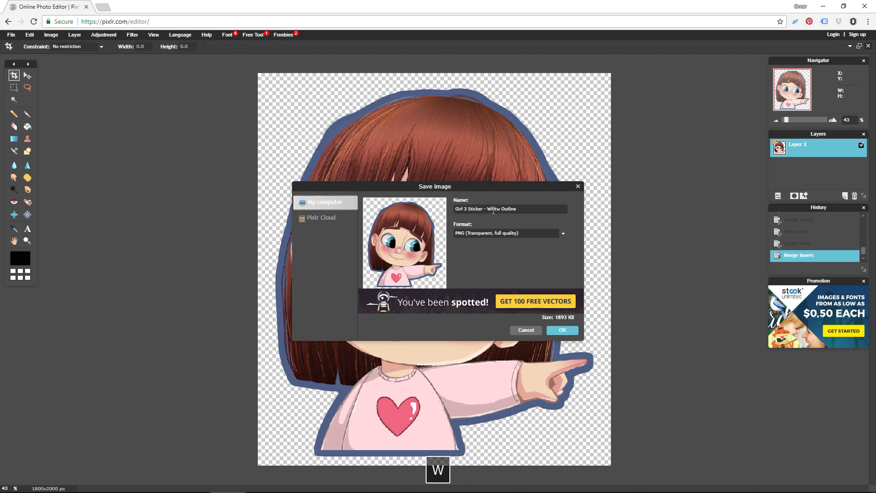
key("BackSpace")
type("e")
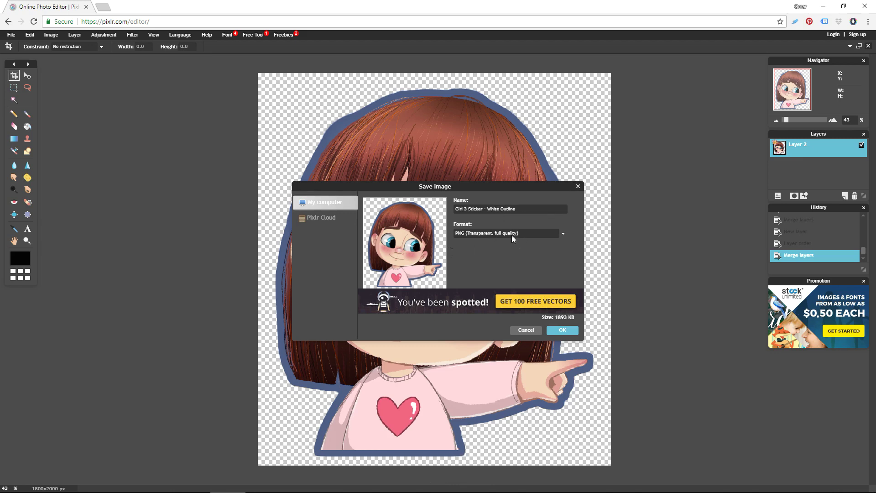
left_click(561, 330)
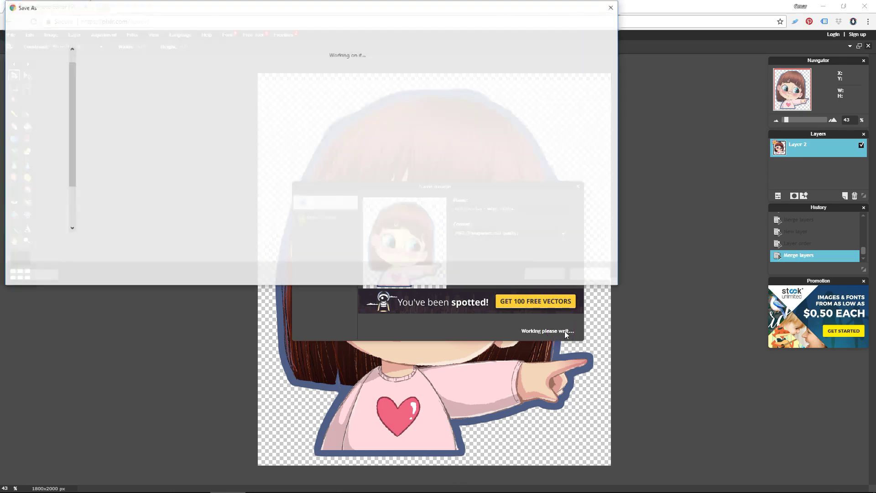
left_click(110, 242)
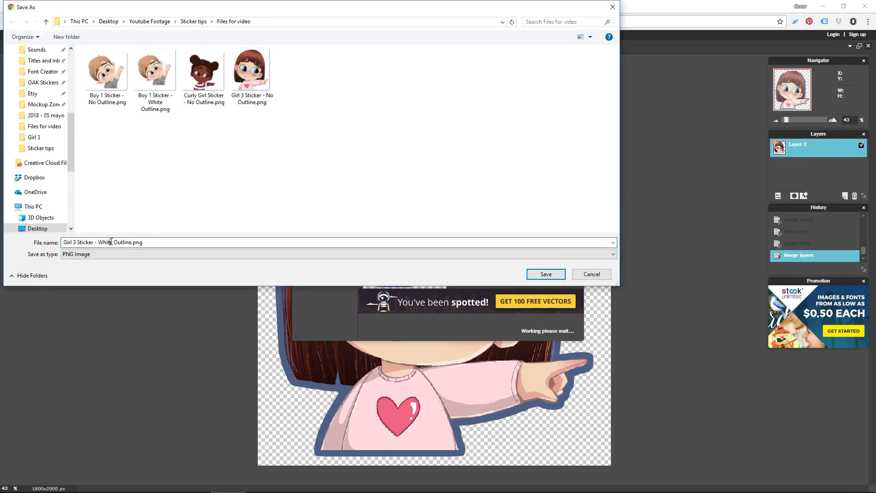
left_click(546, 273)
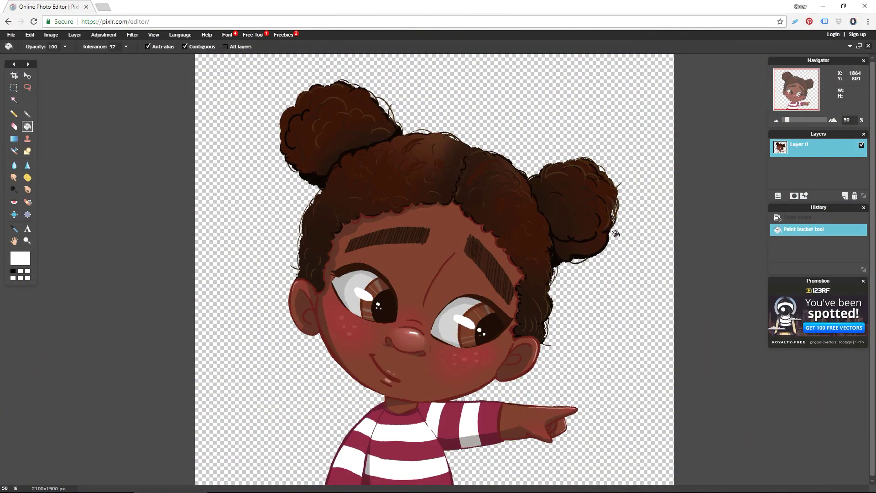
Step: Add an empty layer beneath the curly-haired girl's Layer 0
left_click(844, 197)
left_click(844, 196)
left_click_drag(844, 168, 846, 195)
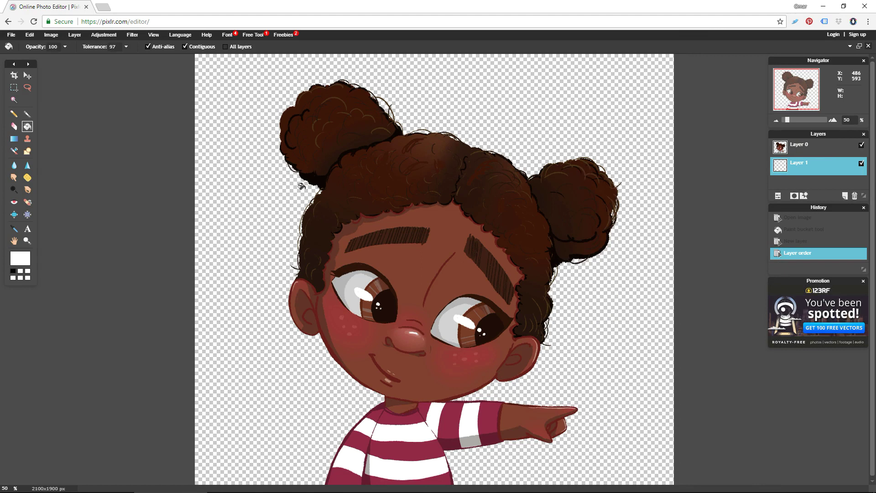
Step: Set up the Brush tool with the hard round 100 brush and check the white paint colour
left_click(28, 113)
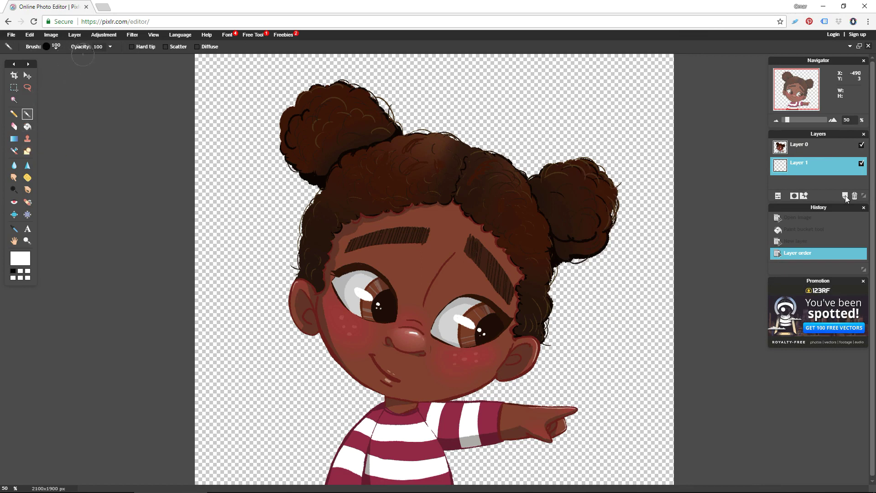
left_click(51, 46)
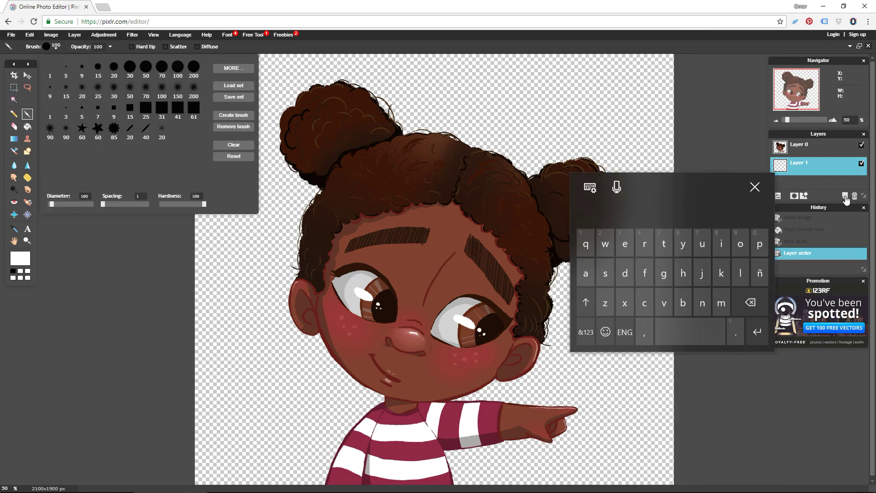
left_click(178, 66)
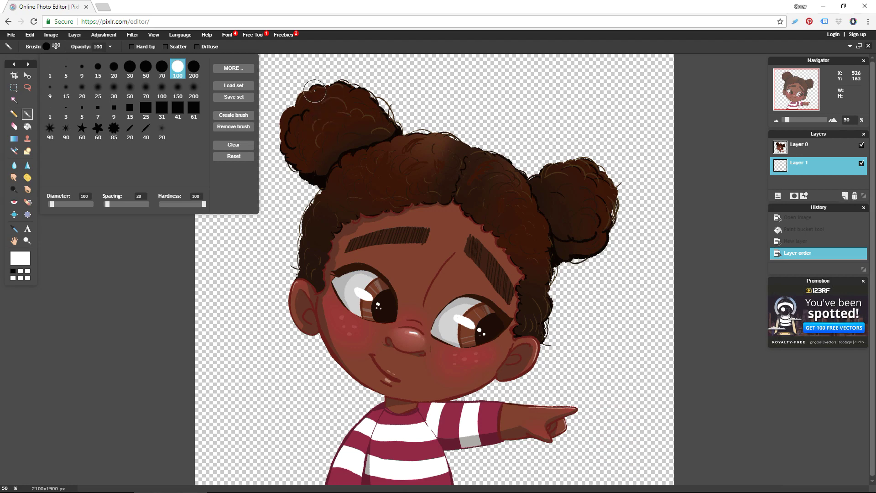
left_click(845, 197)
left_click(755, 187)
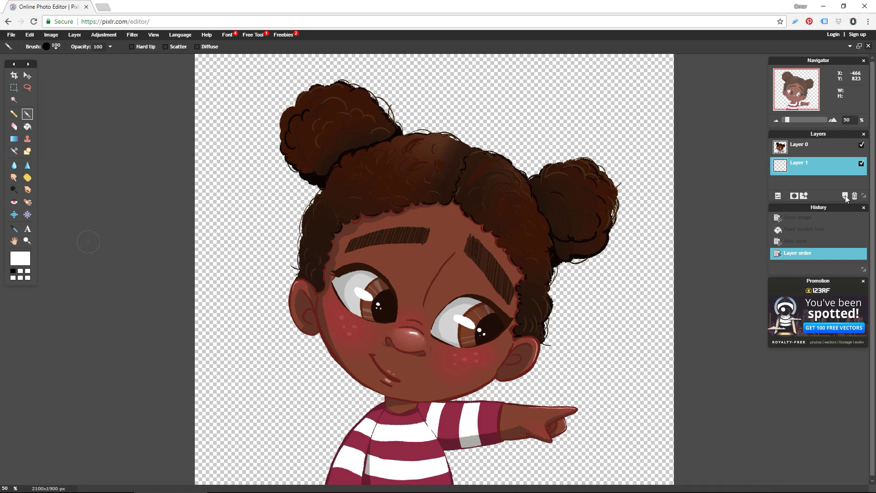
left_click(20, 259)
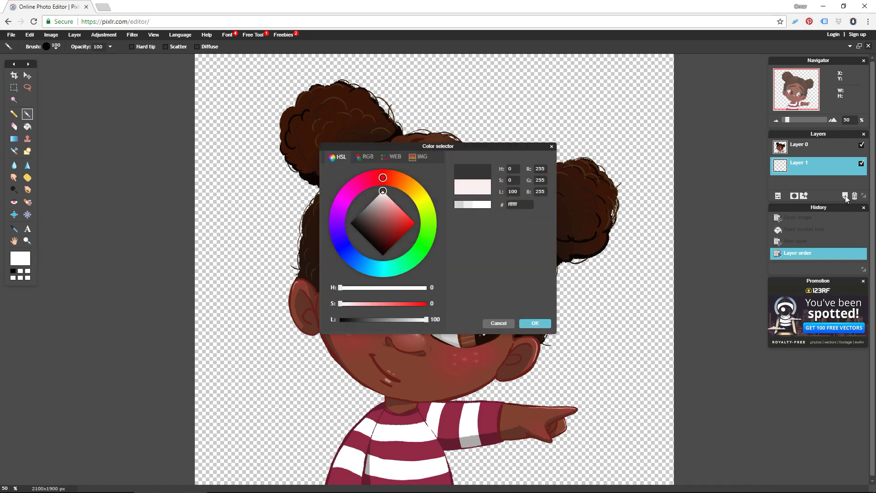
left_click(552, 146)
Step: Paint a white outline on Layer 1 around the curly-haired girl's hair, face, pointing arm and body
mouse_move(563, 146)
left_mouse_down()
mouse_move(587, 174)
mouse_move(590, 158)
mouse_move(529, 171)
mouse_move(409, 127)
mouse_move(377, 94)
mouse_move(334, 77)
mouse_move(294, 99)
mouse_move(277, 135)
mouse_move(310, 196)
mouse_move(292, 241)
mouse_move(296, 325)
mouse_move(325, 346)
mouse_move(350, 381)
mouse_move(382, 397)
mouse_move(343, 438)
mouse_move(326, 485)
left_mouse_up()
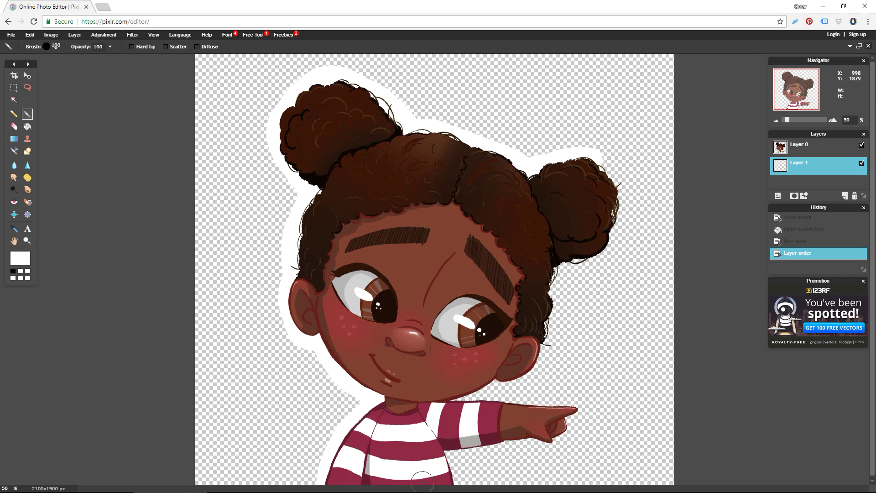
mouse_move(452, 481)
left_mouse_down()
mouse_move(447, 451)
mouse_move(553, 441)
mouse_move(567, 430)
mouse_move(576, 411)
mouse_move(565, 406)
mouse_move(457, 397)
mouse_move(487, 393)
mouse_move(534, 368)
mouse_move(551, 335)
mouse_move(552, 278)
mouse_move(603, 250)
mouse_move(616, 217)
mouse_move(600, 162)
mouse_move(480, 158)
left_mouse_up()
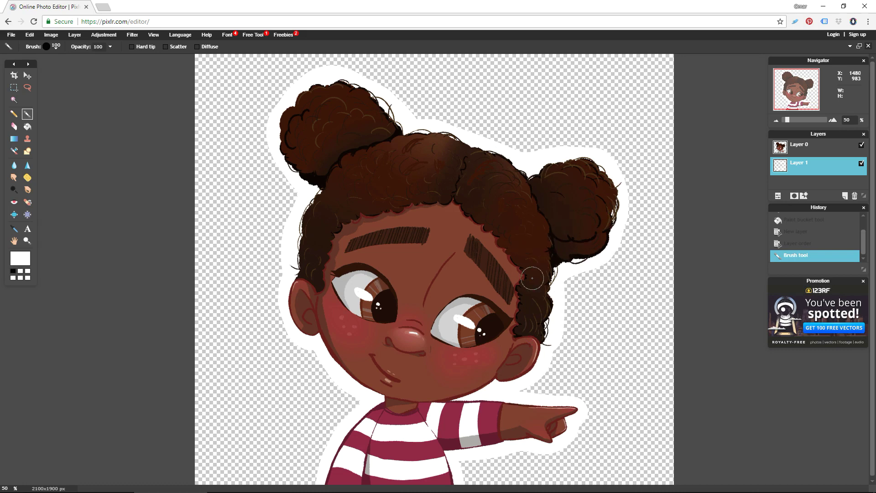
left_click(523, 294)
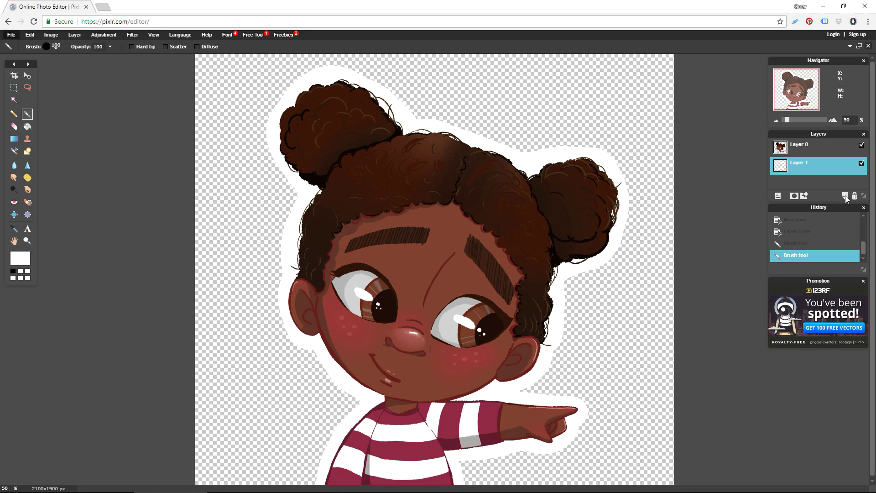
Step: Start saving the outlined image to the computer and name it "Curly Girl Sticker - White Outline 2"
key("alt+e")
key("Down")
key("Left")
key("Down")
key("Down")
key("Down")
key("Down")
key("Return")
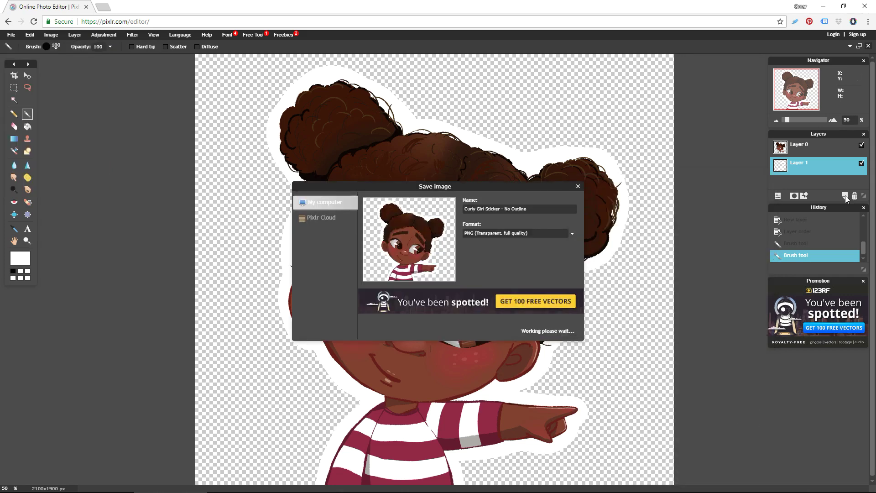
key("BackSpace")
type("white")
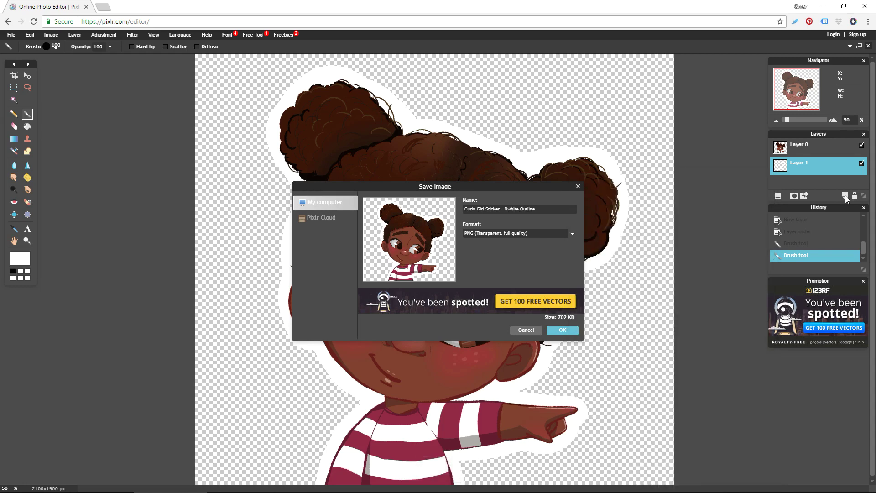
key("BackSpace")
key("BackSpace")
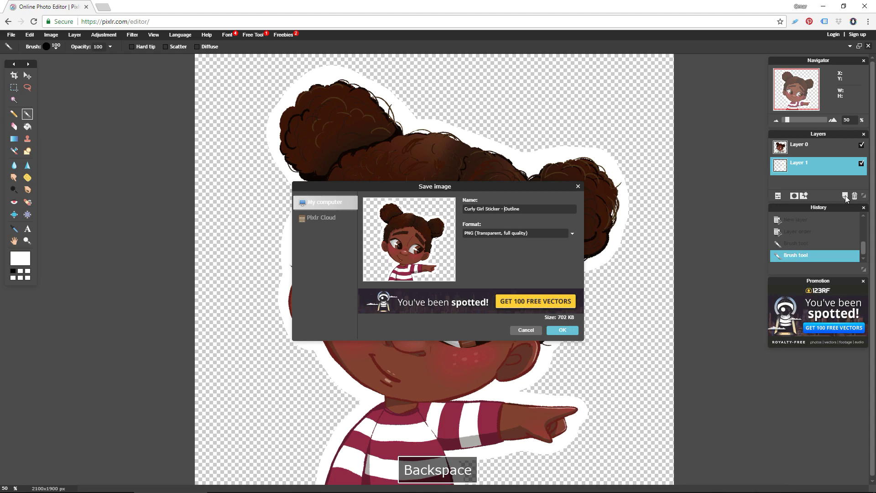
type("White")
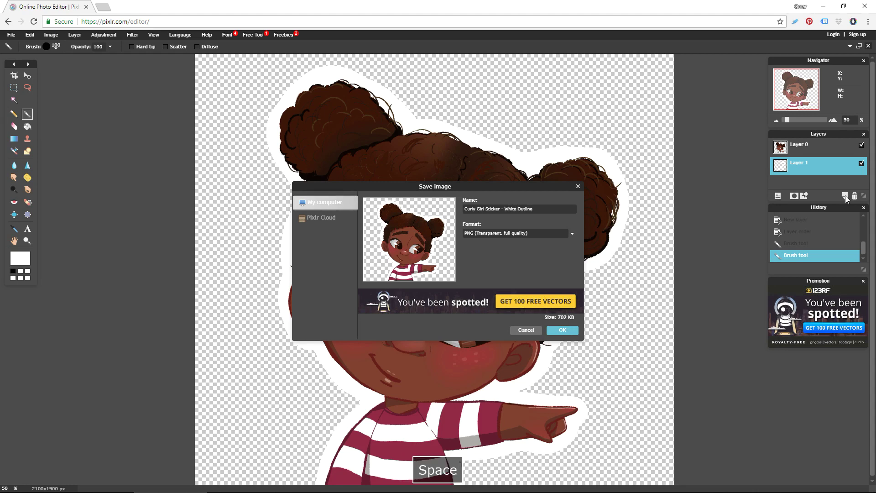
key("End")
type("2")
Step: Save the sticker as a transparent, full-quality PNG in the "Files for video" folder
key("Return")
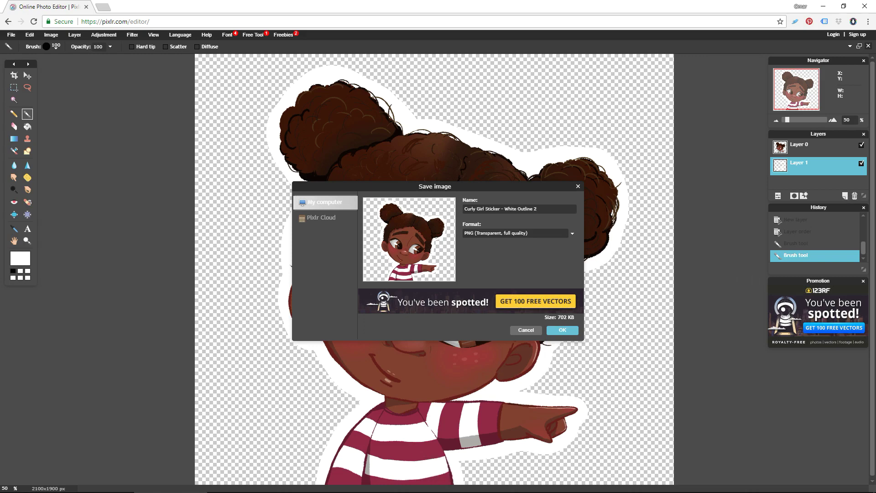
left_click(562, 330)
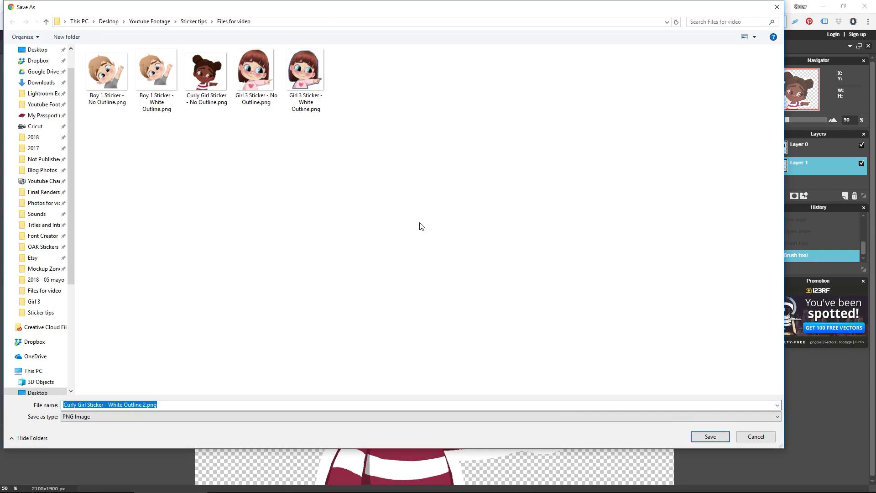
left_click(715, 437)
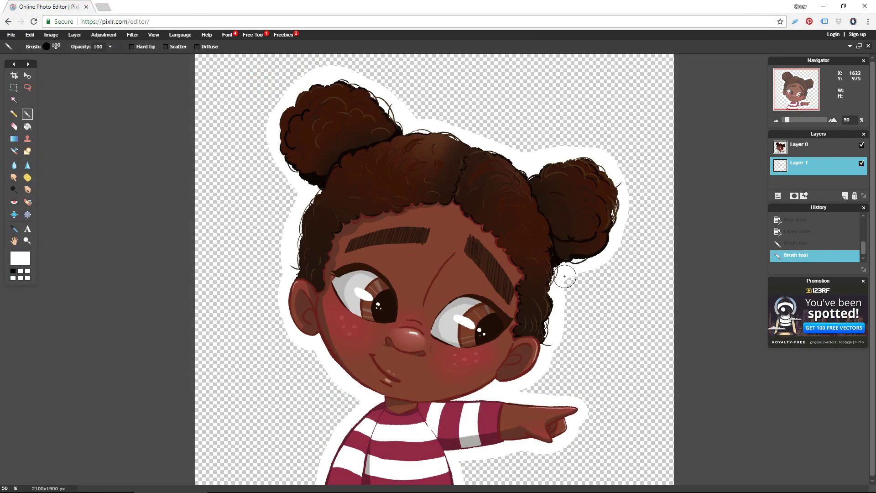
key("z")
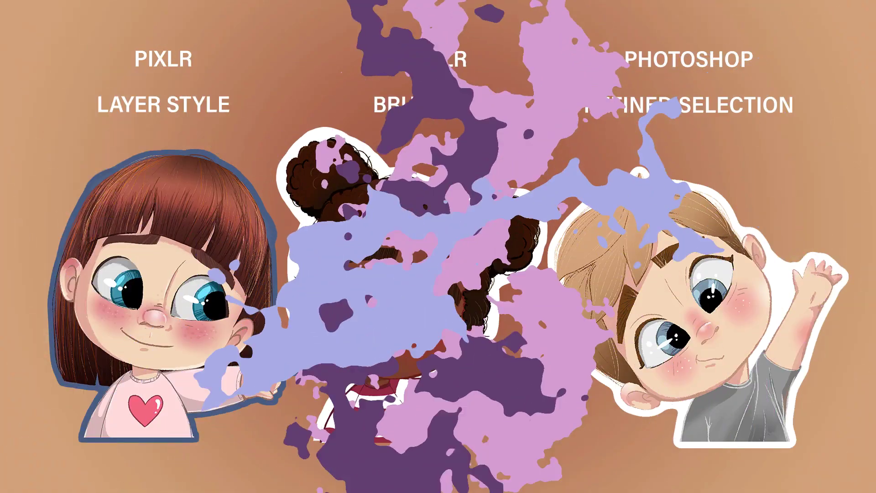